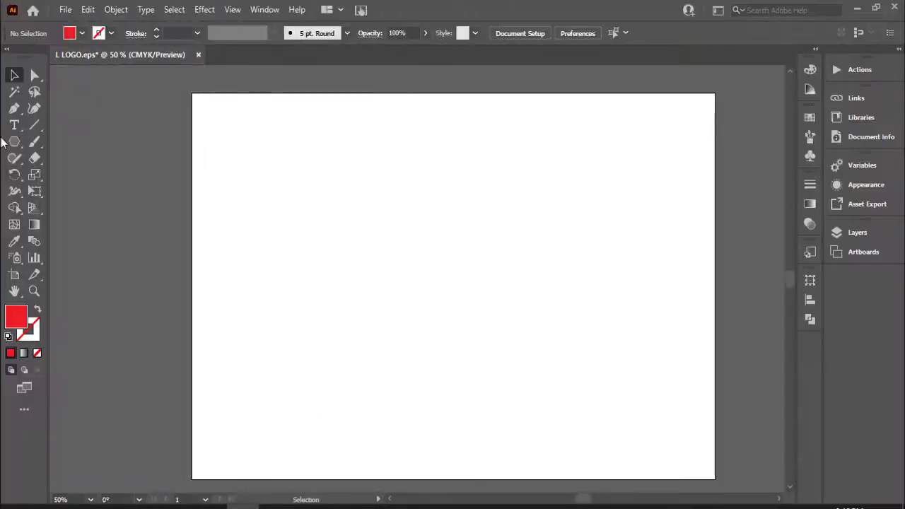
# Bring up the toolbar's shape-tool list.
pyautogui.rightClick(14, 141)
# Draw a red rectangle, move it up-left and resize it into a narrow tall shape.
pyautogui.click(92, 139)
pyautogui.moveTo(339, 202); pyautogui.dragTo(483, 330)
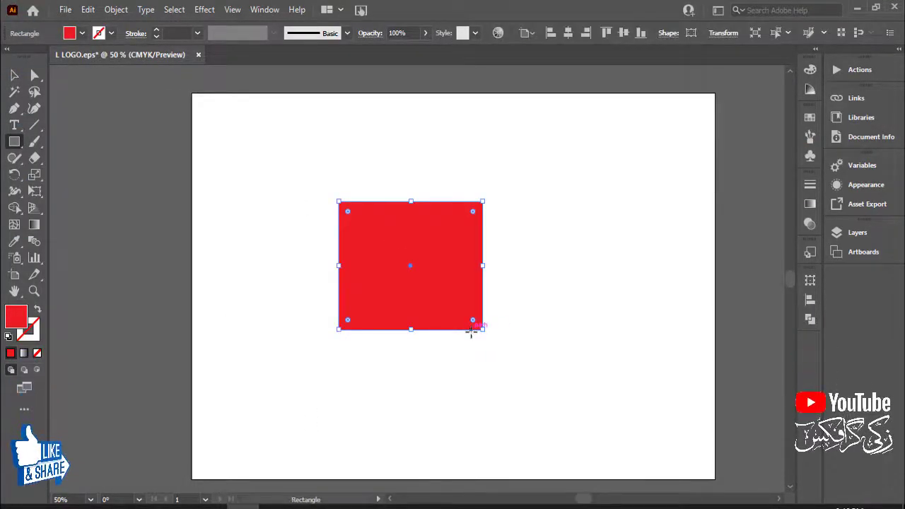
pyautogui.press('v')
pyautogui.moveTo(460, 274); pyautogui.dragTo(381, 258)
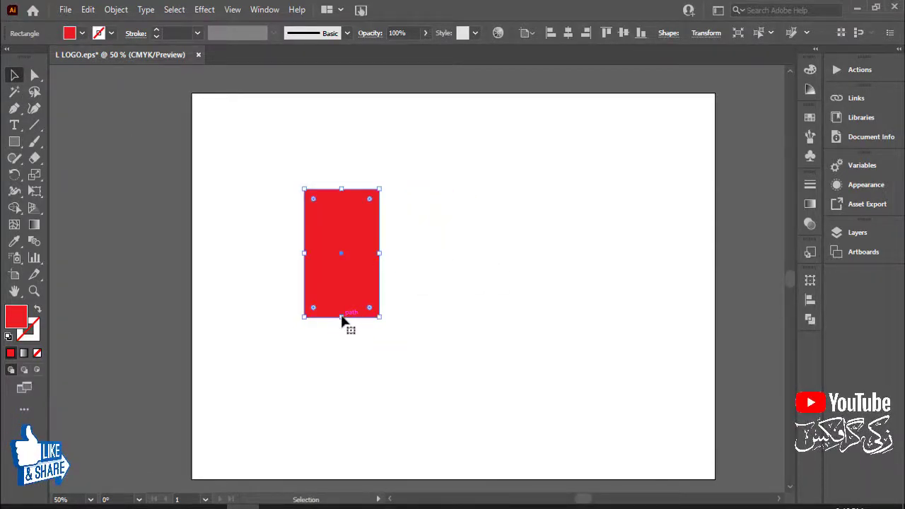
pyautogui.moveTo(341, 316); pyautogui.dragTo(341, 311)
# Round the rectangle's two left corners to about 40.53 pt, keeping the right side square.
pyautogui.click(333, 242)
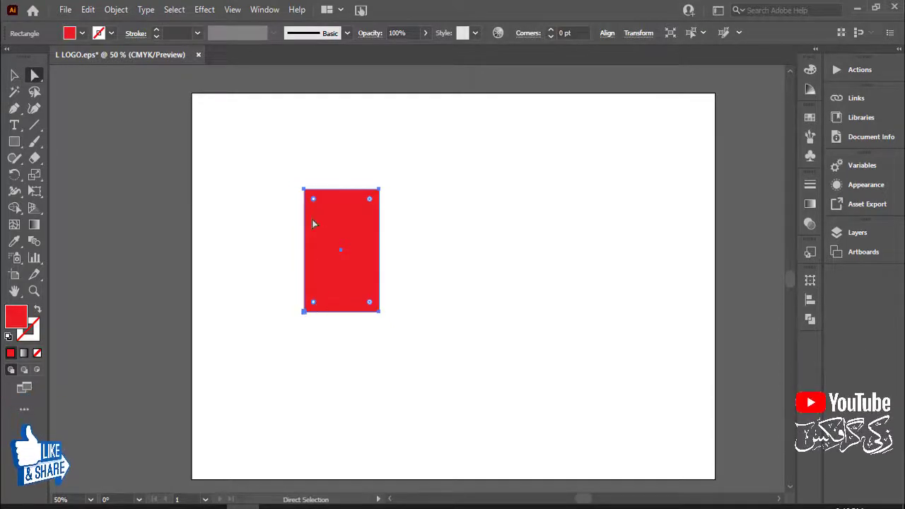
pyautogui.moveTo(313, 200); pyautogui.dragTo(343, 203)
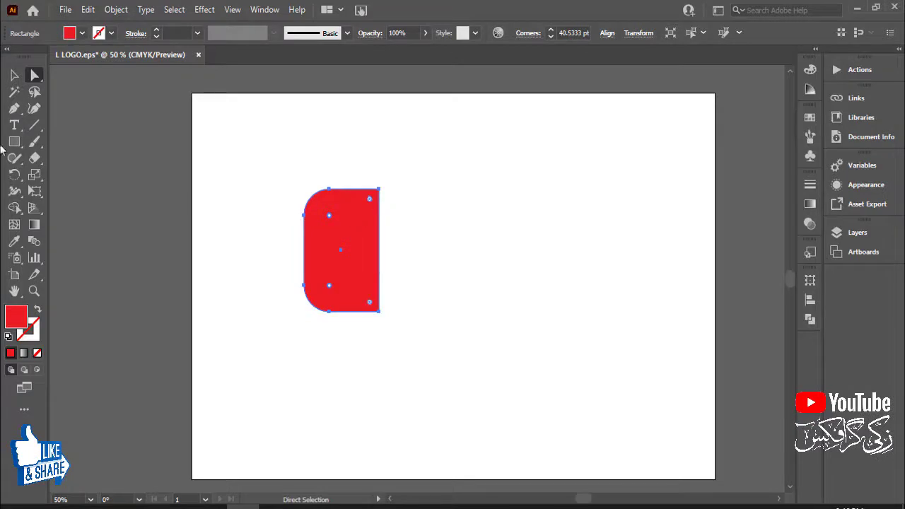
pyautogui.click(61, 162)
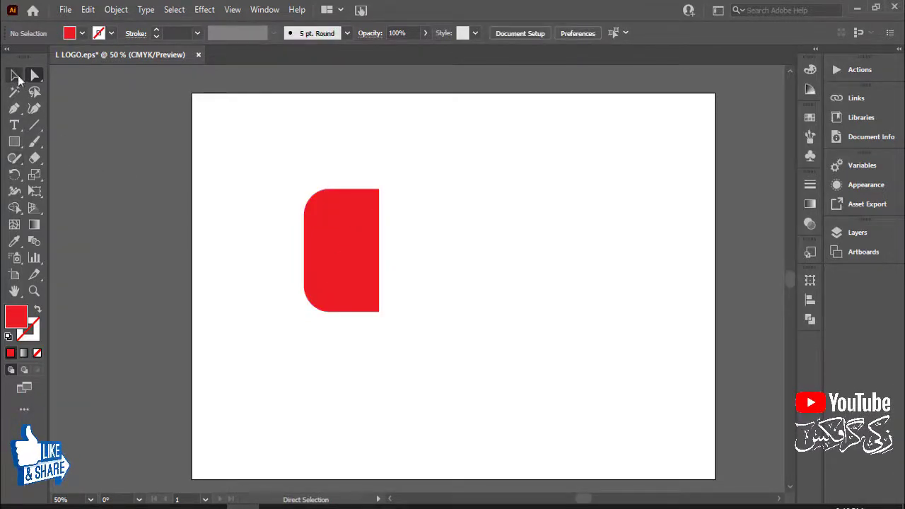
pyautogui.click(332, 272)
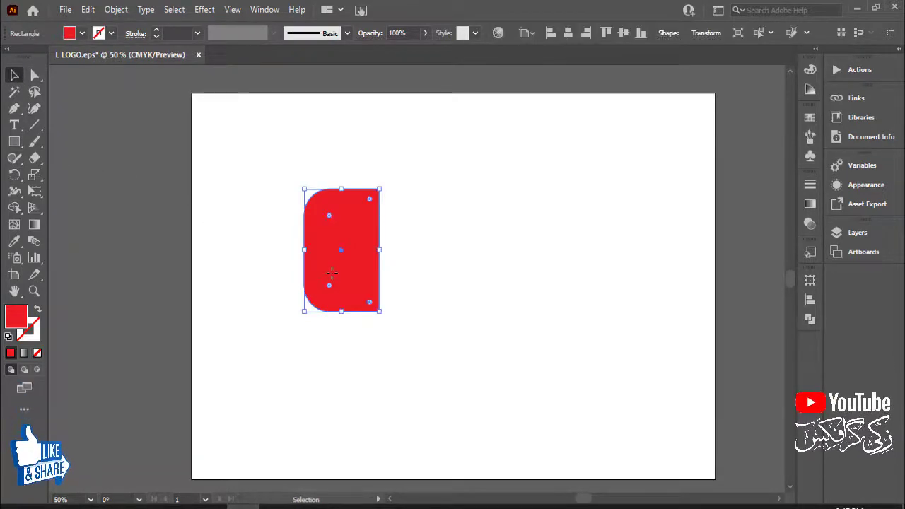
pyautogui.click(134, 187)
# Draw a small circle with the Ellipse Tool, then move the red shape aside to uncover it.
pyautogui.click(14, 141)
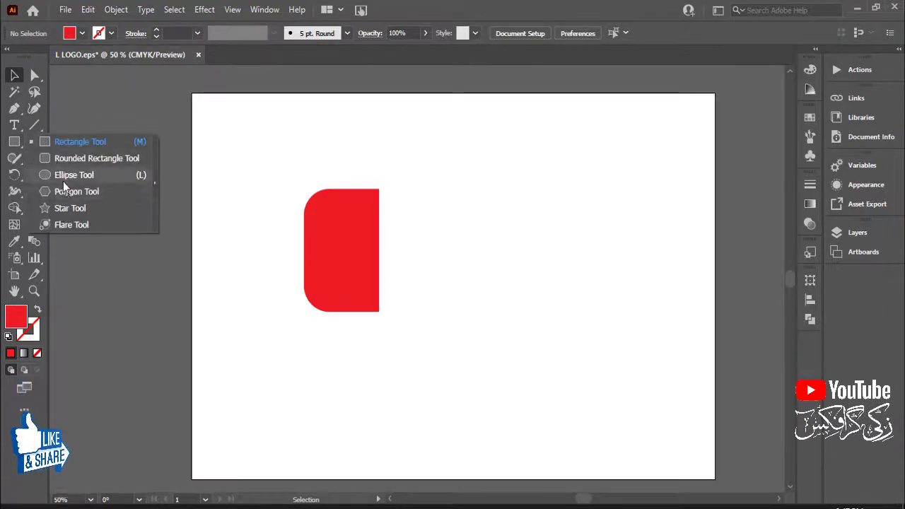
pyautogui.click(70, 174)
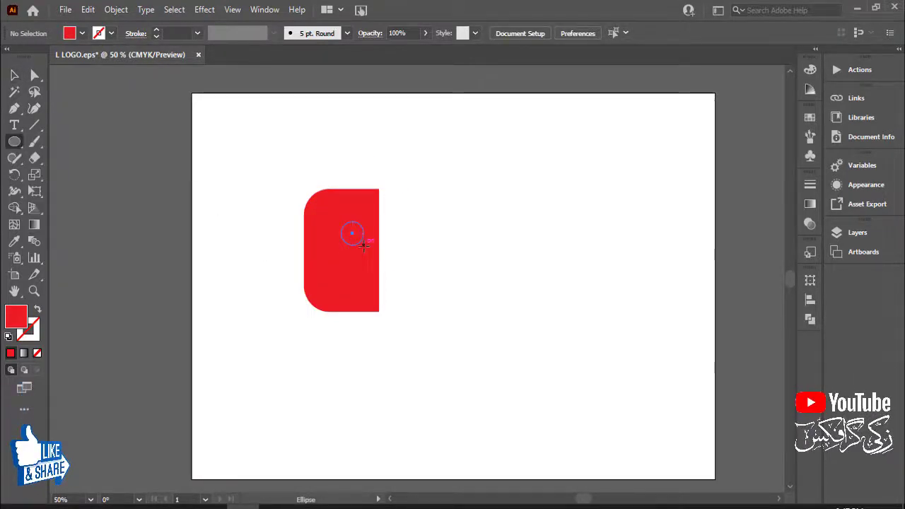
pyautogui.moveTo(364, 244); pyautogui.dragTo(365, 245)
pyautogui.press('v')
pyautogui.click(222, 203)
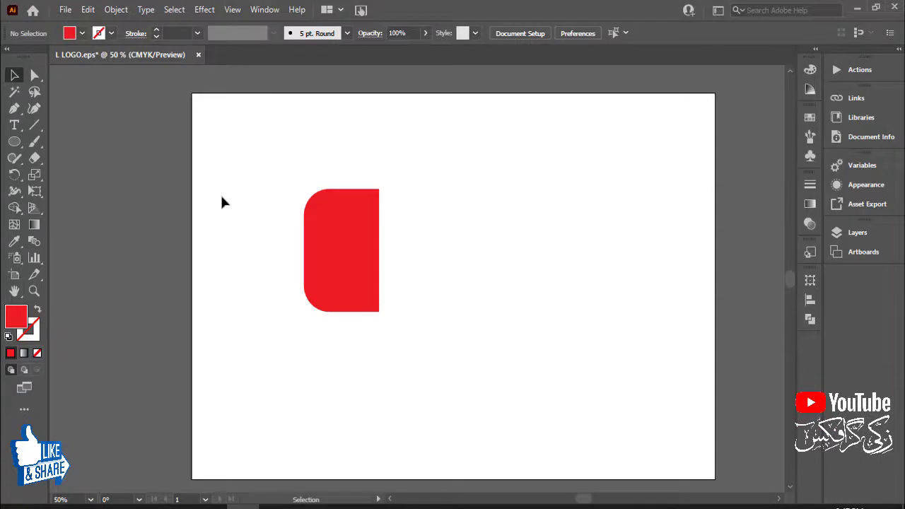
pyautogui.click(346, 228)
pyautogui.keyDown('shift'); pyautogui.click(371, 251); pyautogui.keyUp('shift')
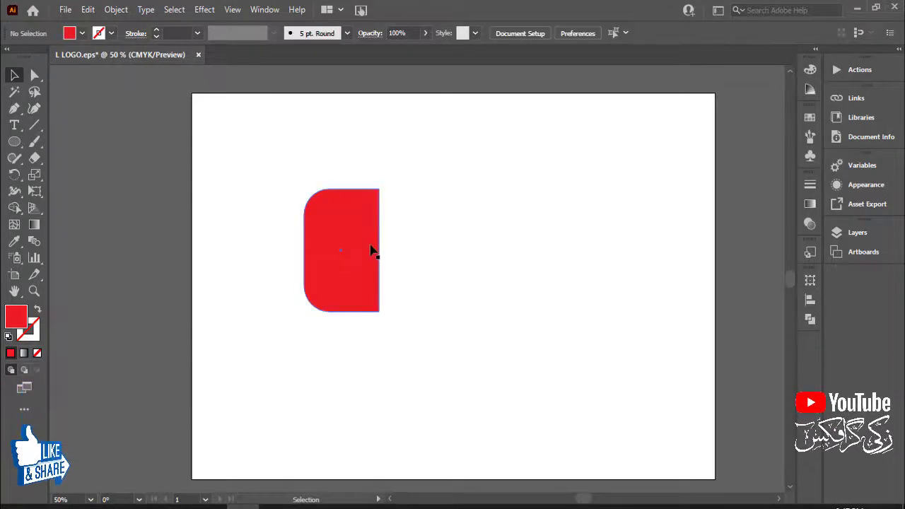
pyautogui.moveTo(371, 251); pyautogui.dragTo(489, 255)
# Fill the circle yellow and centre it horizontally near the top of the red shape.
pyautogui.click(353, 234)
pyautogui.click(82, 33)
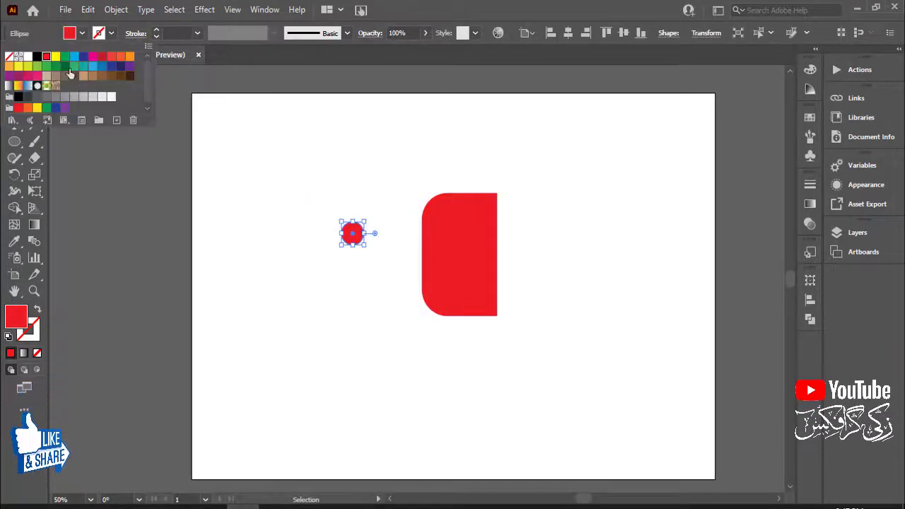
pyautogui.click(358, 241)
pyautogui.moveTo(358, 244); pyautogui.dragTo(467, 239)
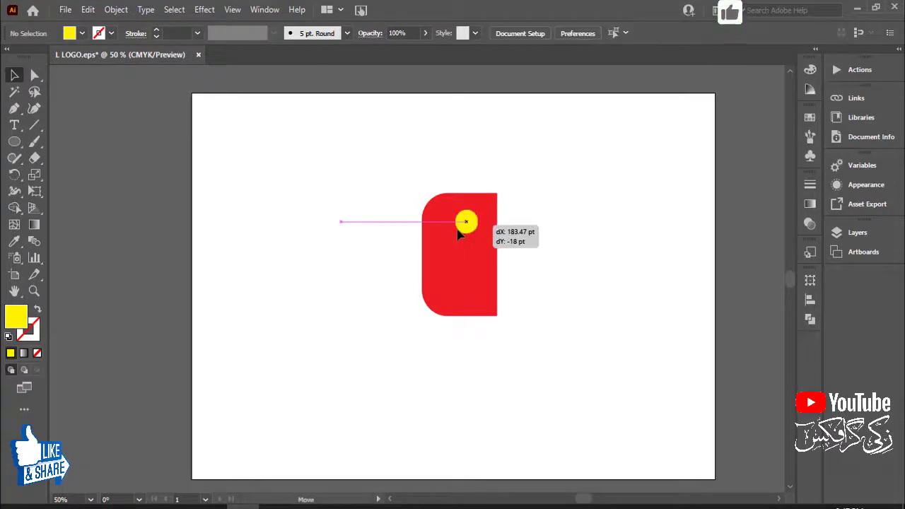
pyautogui.keyDown('shift'); pyautogui.click(465, 237); pyautogui.keyUp('shift')
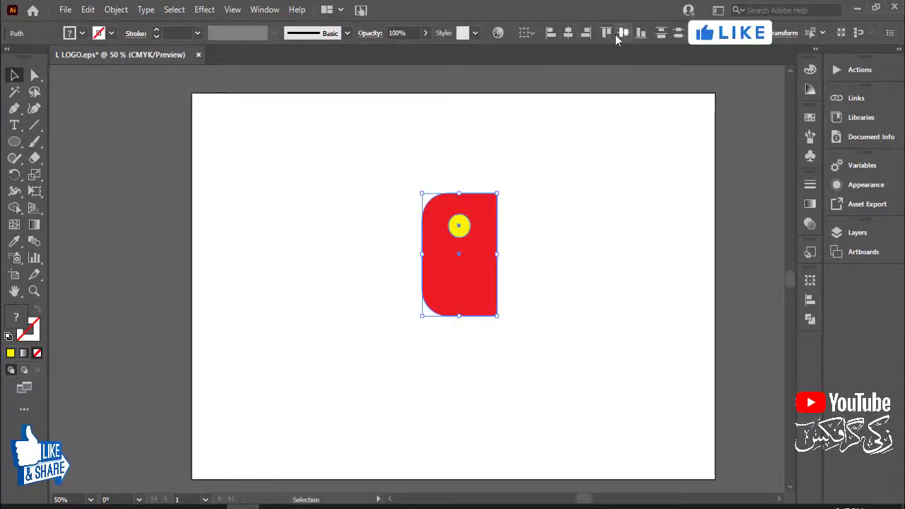
pyautogui.click(533, 219)
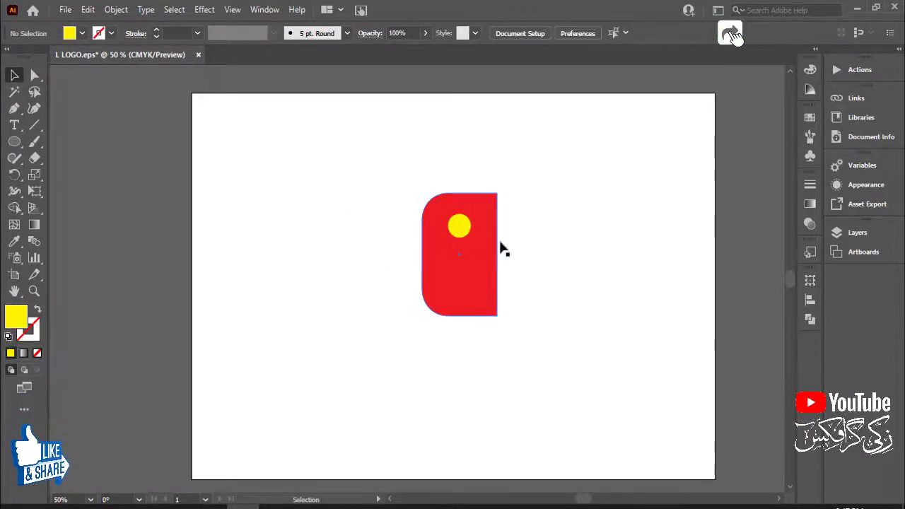
pyautogui.hotkey('ctrl', 'a')
# Duplicate the shape and circle beside the original and group the copy.
pyautogui.moveTo(470, 269)
pyautogui.mouseDown()
pyautogui.moveTo(340, 279)
pyautogui.moveTo(407, 273)
pyautogui.mouseUp()
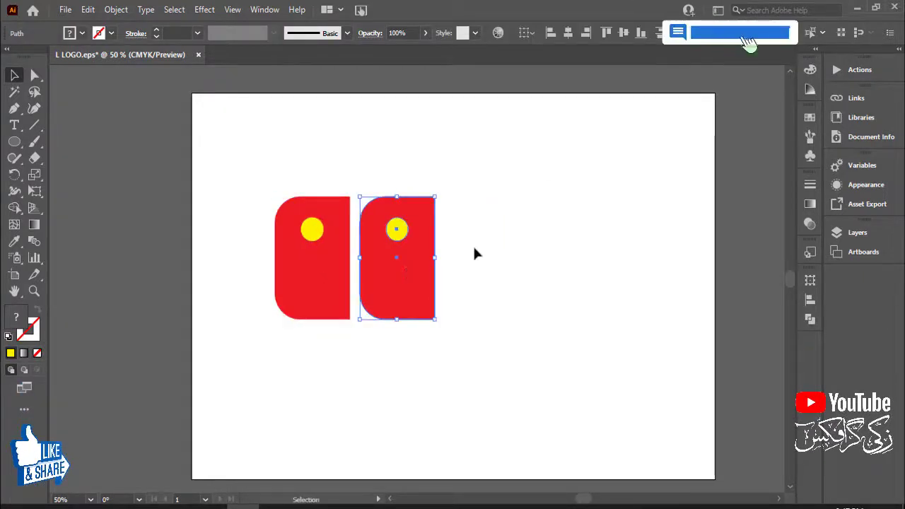
pyautogui.hotkey('ctrl', 'g')
pyautogui.rightClick(422, 260)
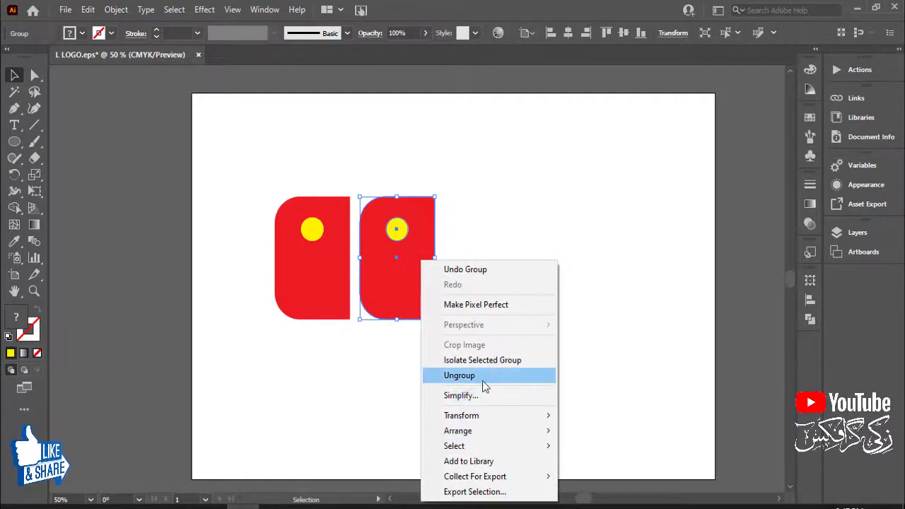
# Reflect the group across the vertical axis as a mirrored copy.
pyautogui.click(576, 345)
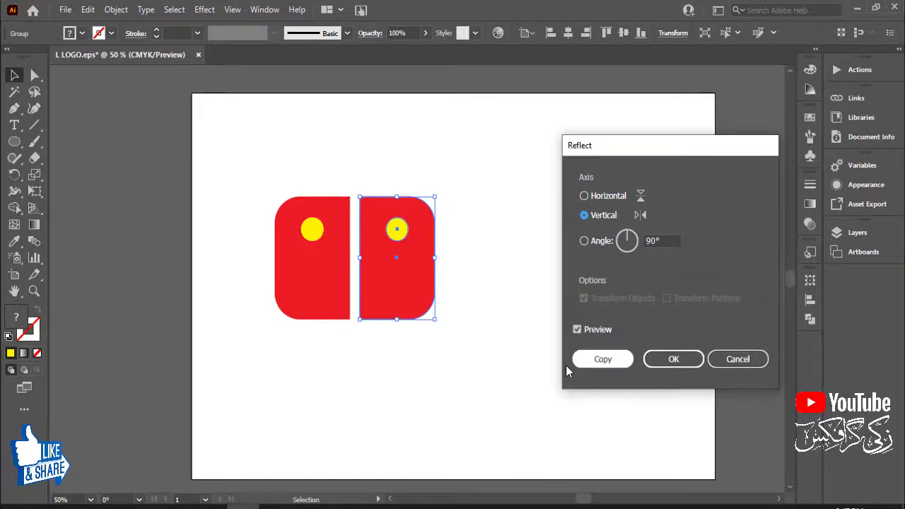
pyautogui.click(602, 197)
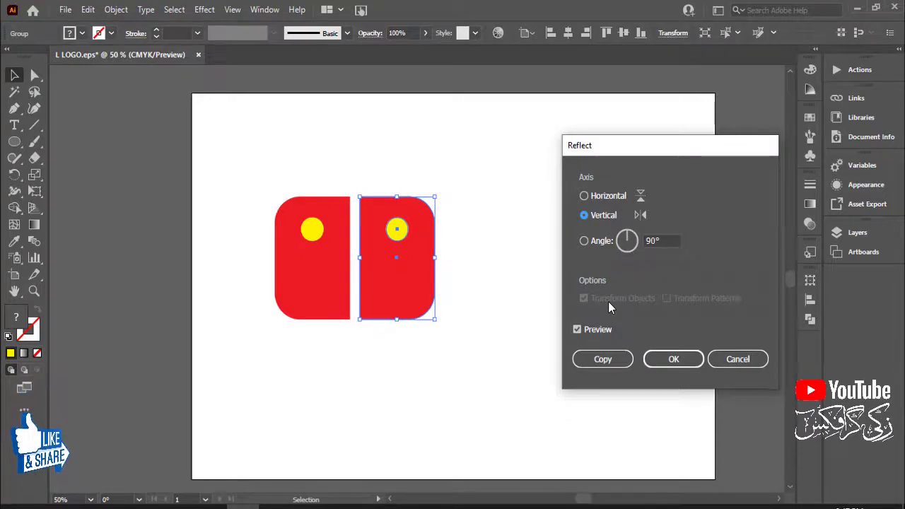
pyautogui.click(594, 215)
pyautogui.click(594, 196)
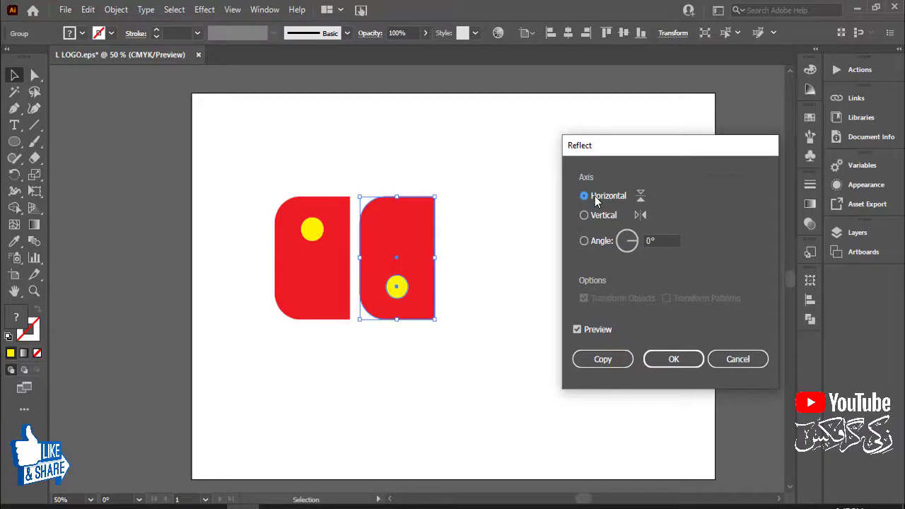
pyautogui.click(593, 216)
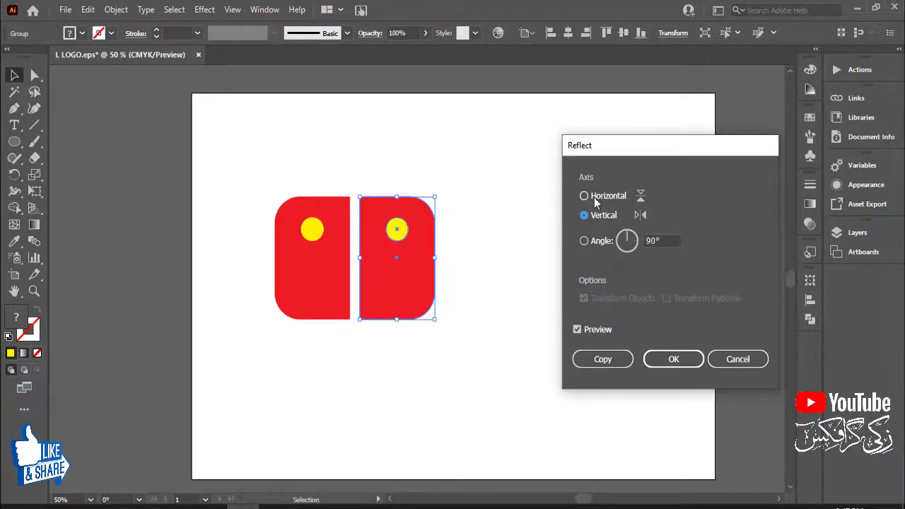
pyautogui.click(594, 199)
pyautogui.click(592, 215)
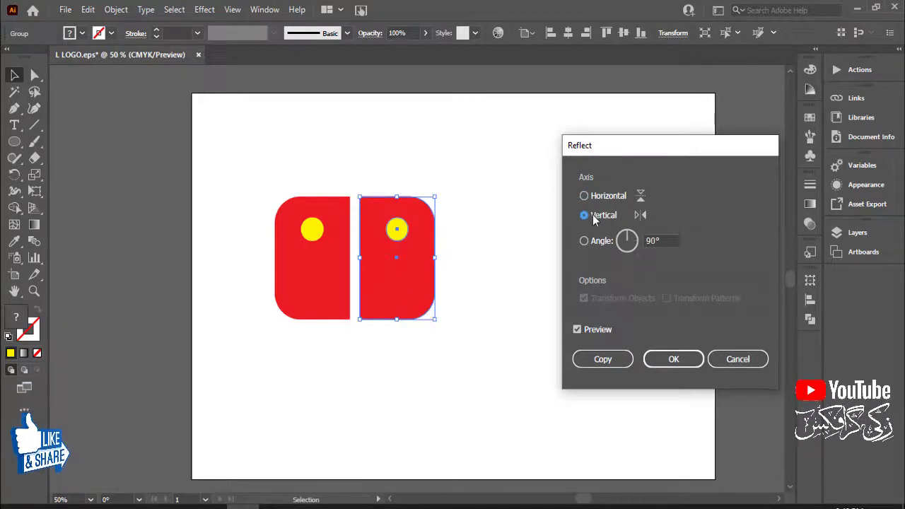
pyautogui.click(602, 359)
pyautogui.click(565, 308)
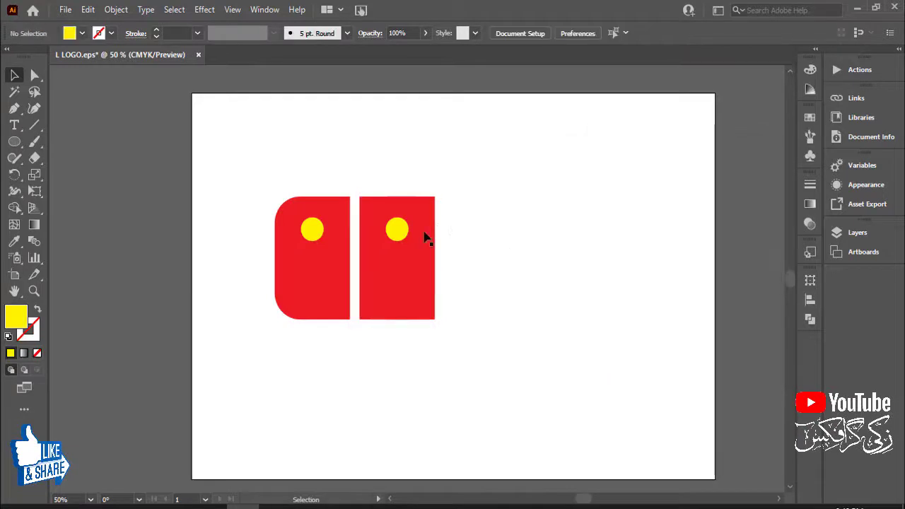
# Delete the extra unmirrored copy, keeping the mirrored half.
pyautogui.moveTo(391, 285); pyautogui.dragTo(552, 291)
pyautogui.hotkey('ctrl', 'z')
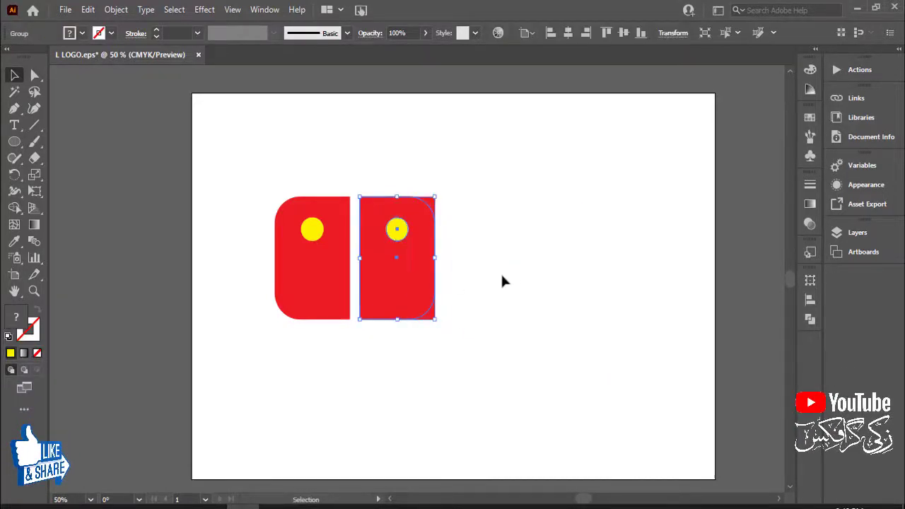
pyautogui.click(451, 207)
pyautogui.moveTo(433, 202); pyautogui.dragTo(609, 215)
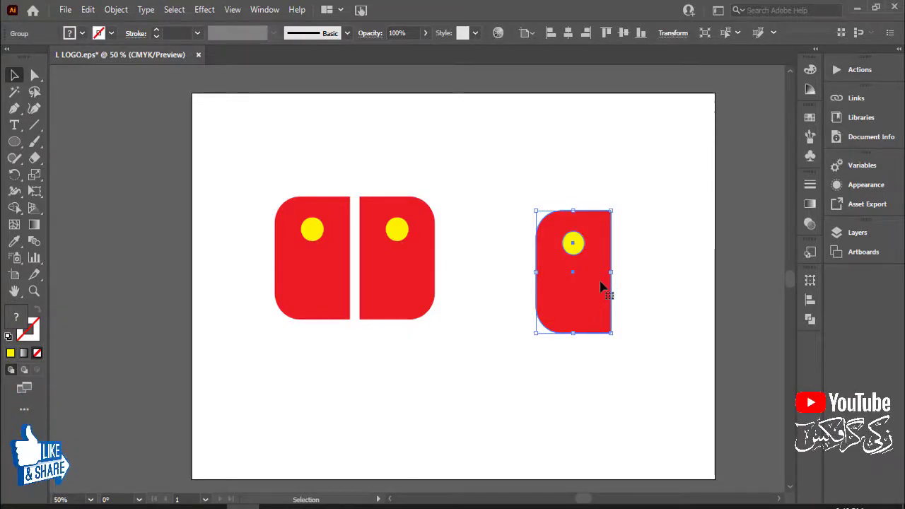
pyautogui.press('Delete')
# Ungroup the mirrored half, drop its yellow dot straight down, and centre the logo.
pyautogui.click(391, 232)
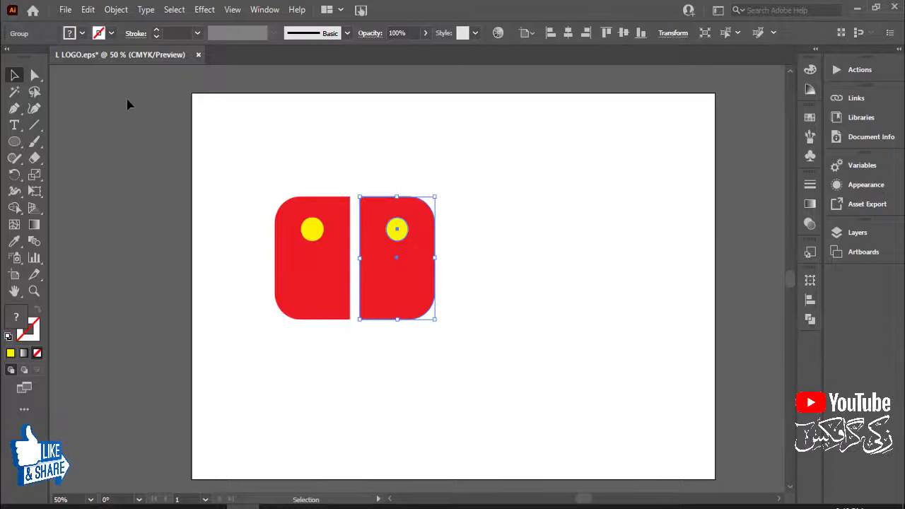
pyautogui.rightClick(404, 243)
pyautogui.click(453, 361)
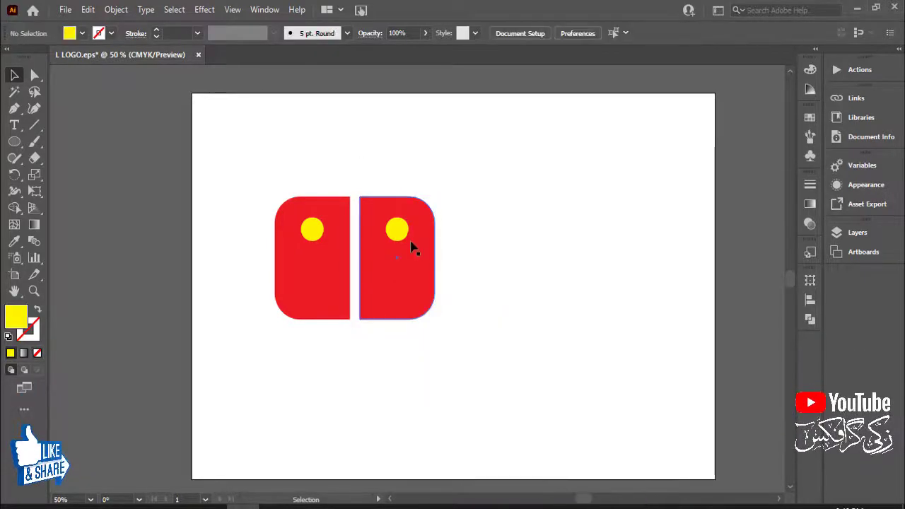
pyautogui.click(405, 239)
pyautogui.moveTo(398, 236); pyautogui.dragTo(399, 286)
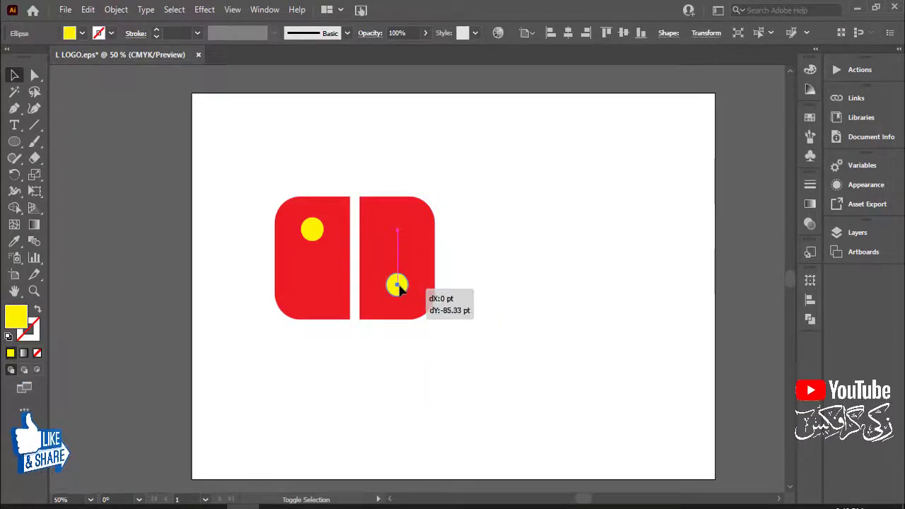
pyautogui.click(490, 263)
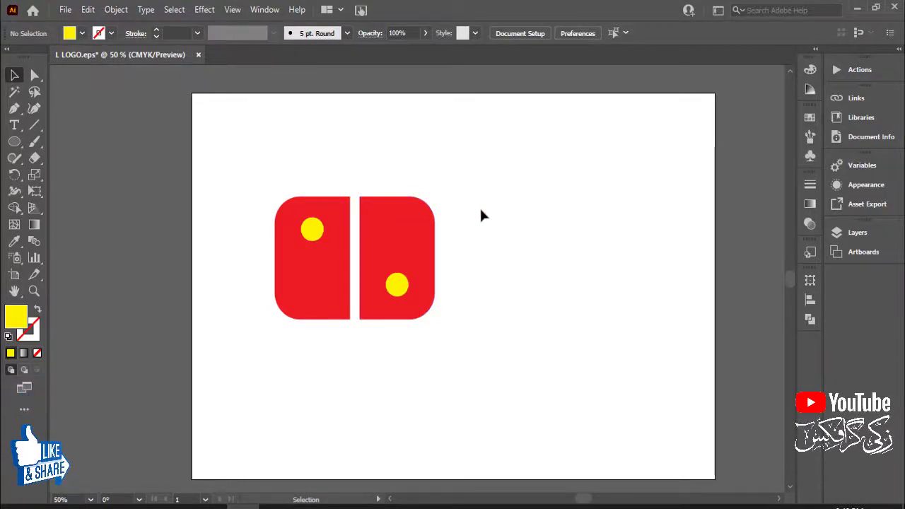
pyautogui.moveTo(242, 158)
pyautogui.mouseDown()
pyautogui.moveTo(404, 263)
pyautogui.moveTo(519, 263)
pyautogui.mouseUp()
# Give the left rounded half no fill and a 5 pt red outline.
pyautogui.click(599, 294)
pyautogui.click(525, 250)
pyautogui.click(573, 286)
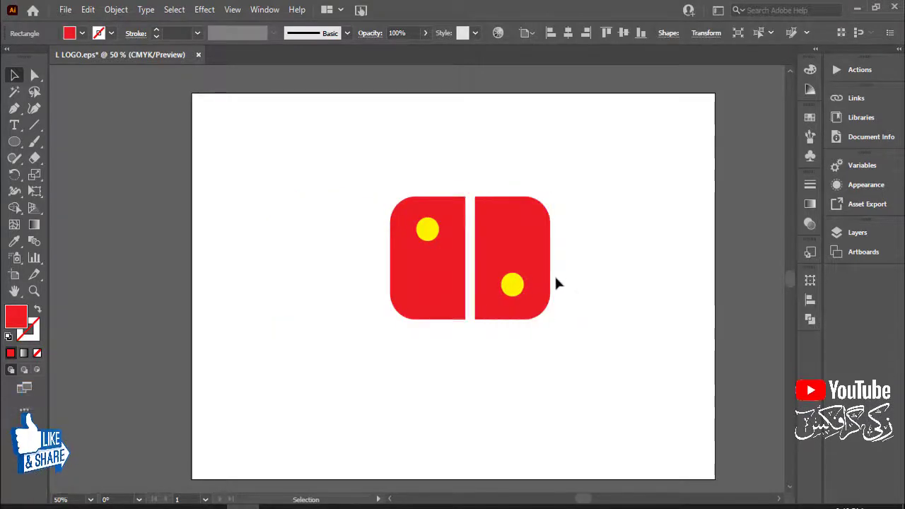
pyautogui.click(439, 283)
pyautogui.click(82, 34)
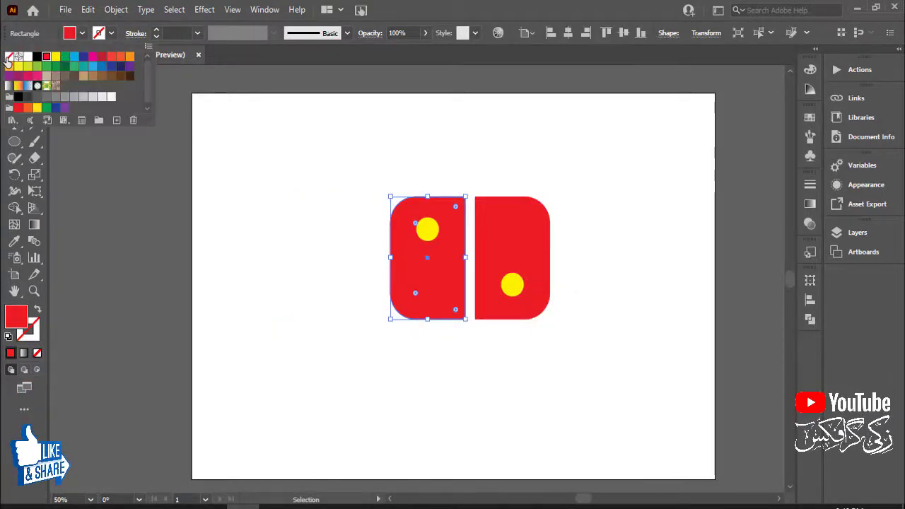
pyautogui.click(9, 57)
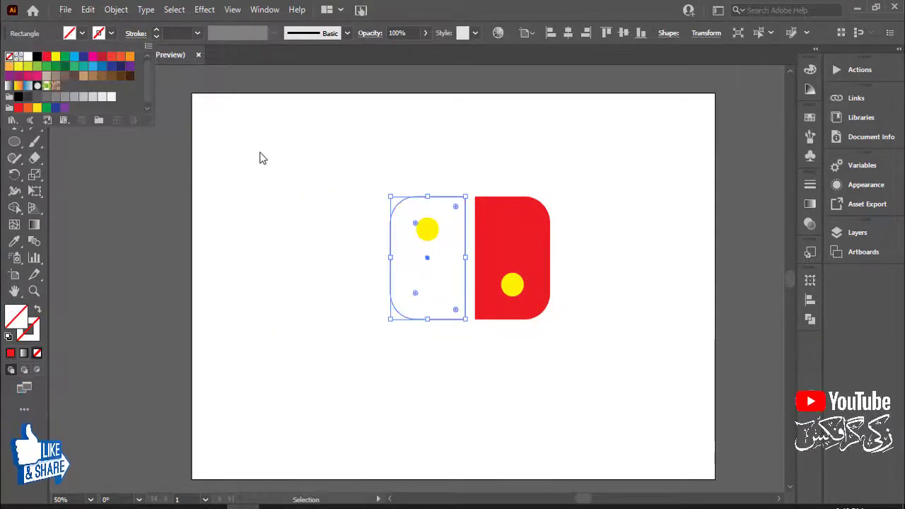
pyautogui.click(111, 33)
pyautogui.click(46, 57)
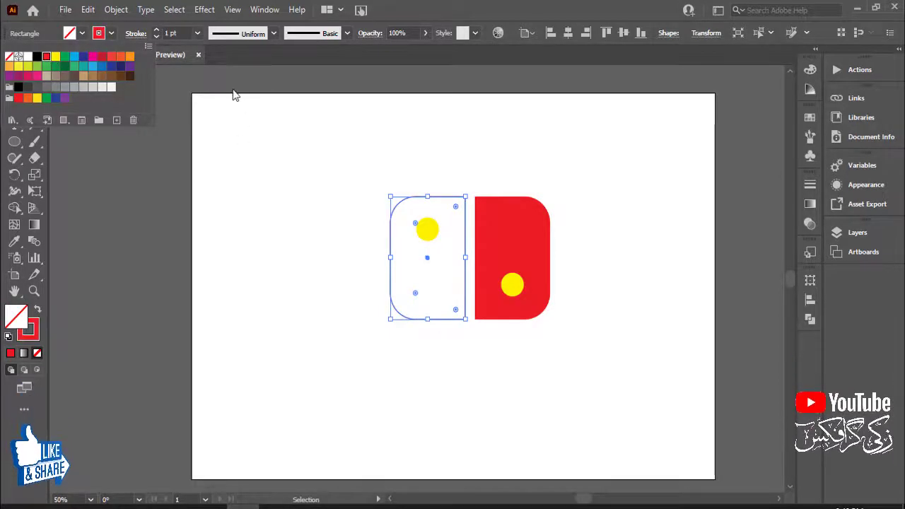
pyautogui.click(197, 33)
pyautogui.click(212, 154)
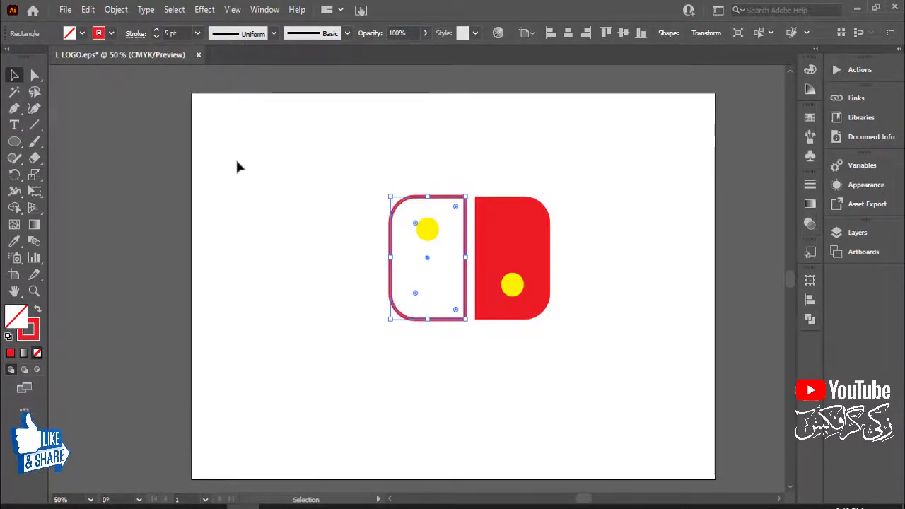
pyautogui.click(304, 212)
pyautogui.click(427, 228)
# Move the logo off the artboard to the left and draw an artboard-sized rectangle.
pyautogui.click(297, 176)
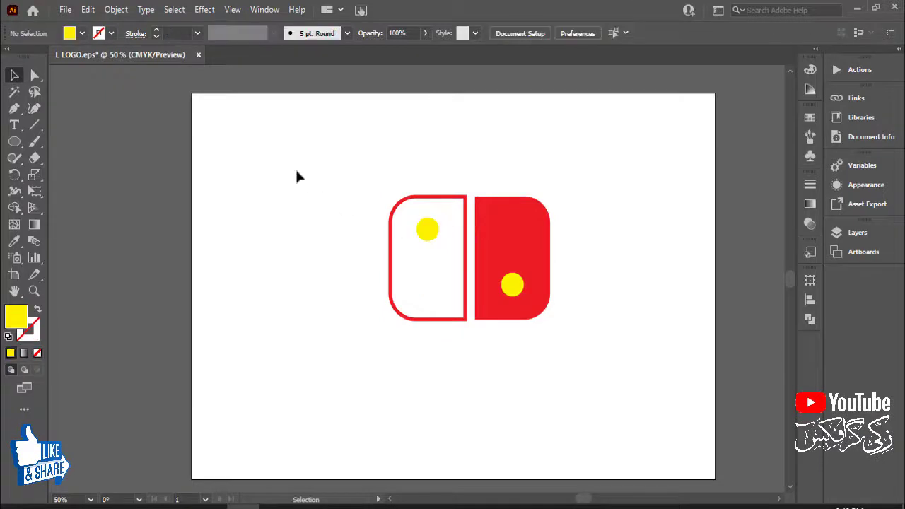
pyautogui.moveTo(515, 262); pyautogui.dragTo(131, 205)
pyautogui.click(129, 115)
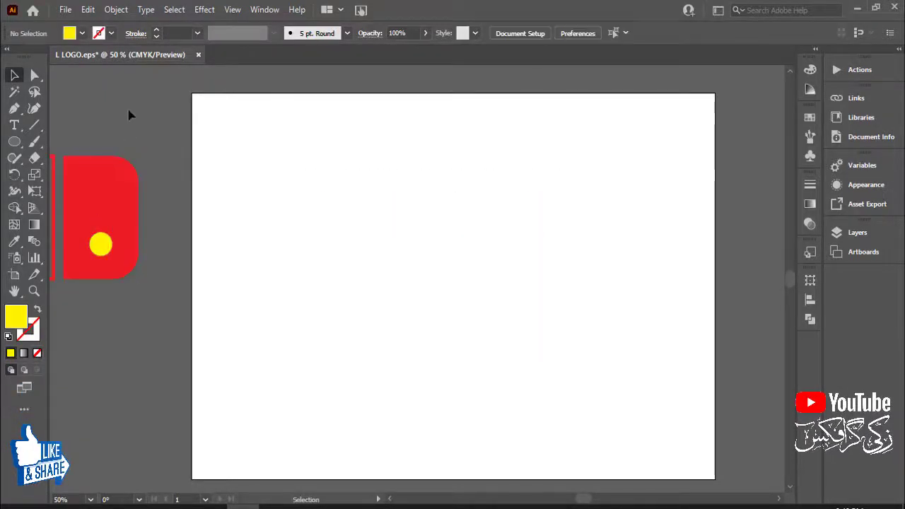
pyautogui.moveTo(15, 141); pyautogui.dragTo(78, 140)
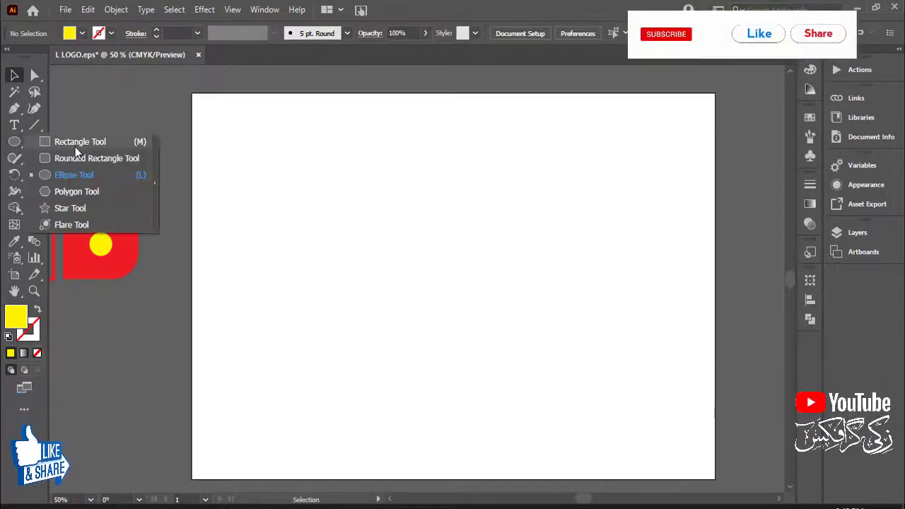
pyautogui.moveTo(193, 93); pyautogui.dragTo(714, 483)
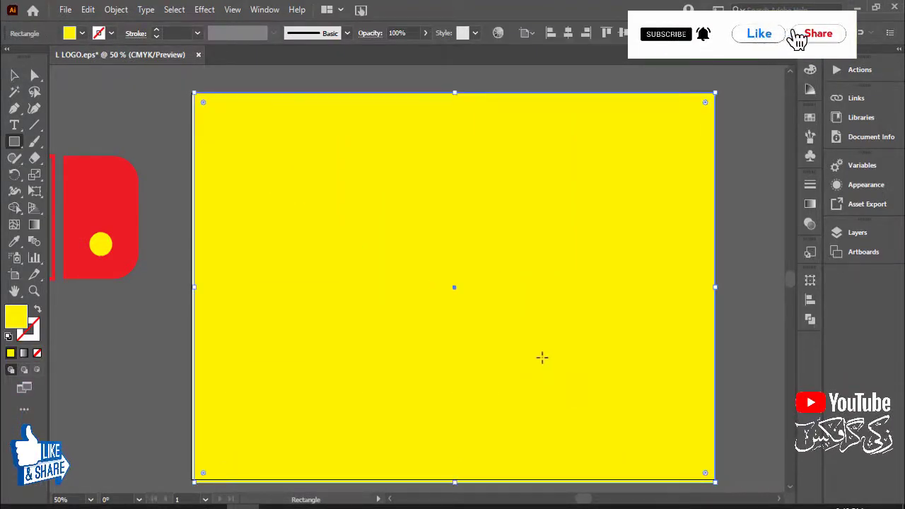
# Fill the large rectangle red and align it with the artboard edges.
pyautogui.click(82, 33)
pyautogui.click(46, 56)
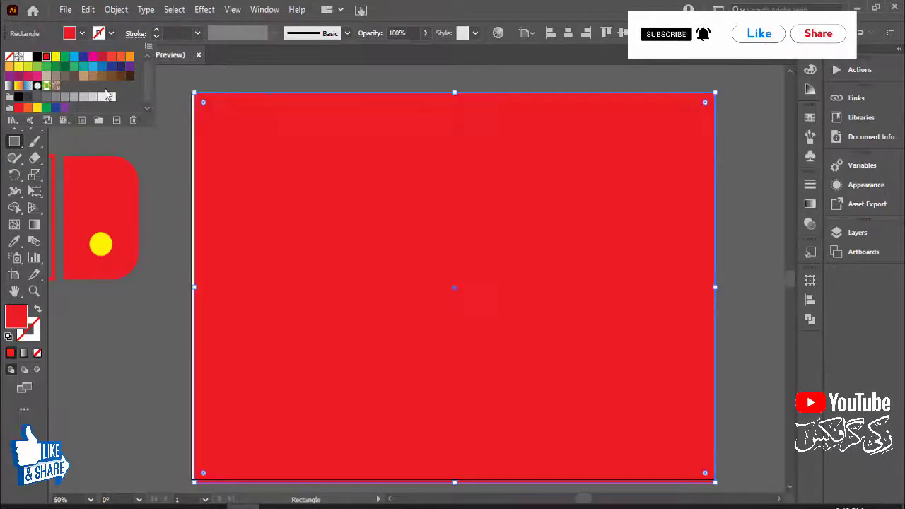
pyautogui.click(195, 288)
pyautogui.hotkey('ctrl', 'shift', 'a')
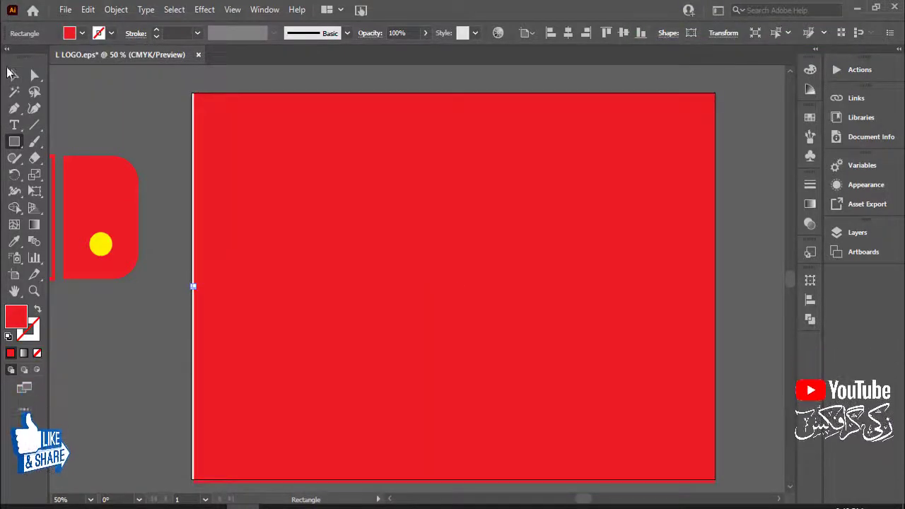
pyautogui.press('v')
pyautogui.moveTo(330, 248); pyautogui.dragTo(327, 252)
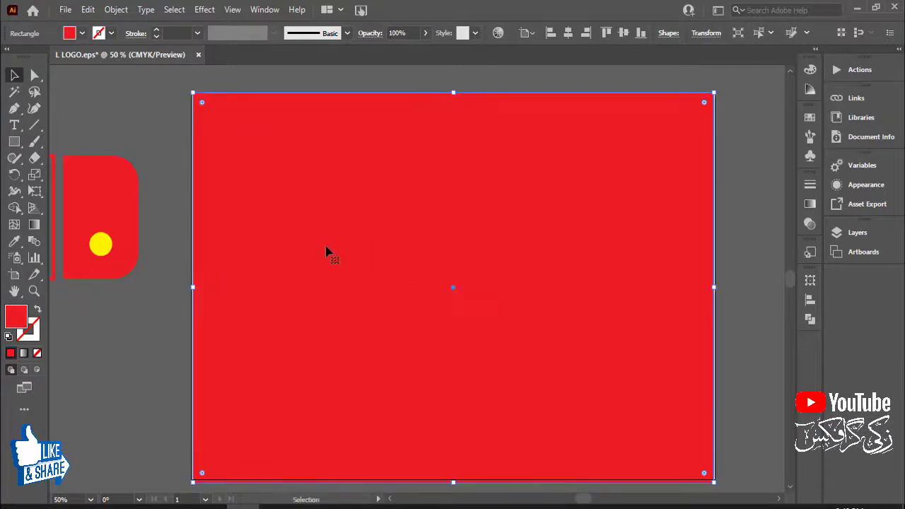
# Close the Character panel and deselect the red background rectangle.
pyautogui.press('a')
pyautogui.press('v')
pyautogui.hotkey('ctrl', 't')
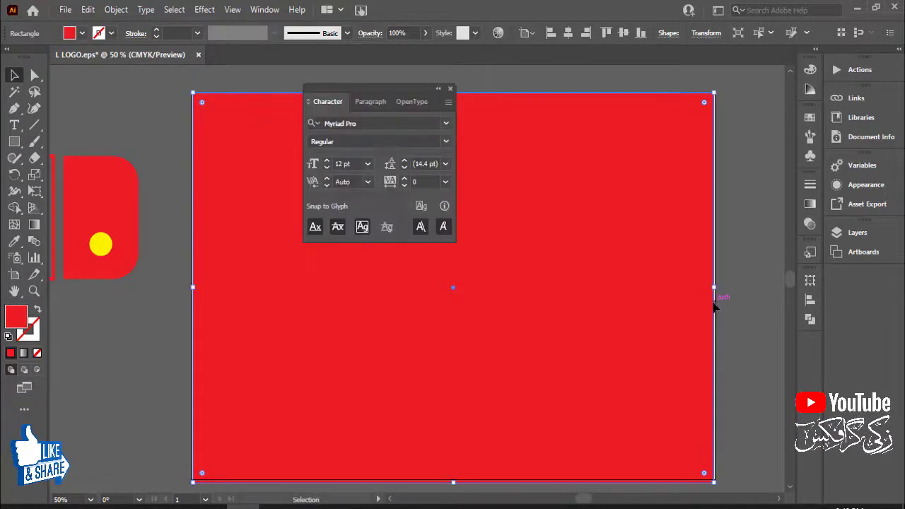
pyautogui.click(450, 88)
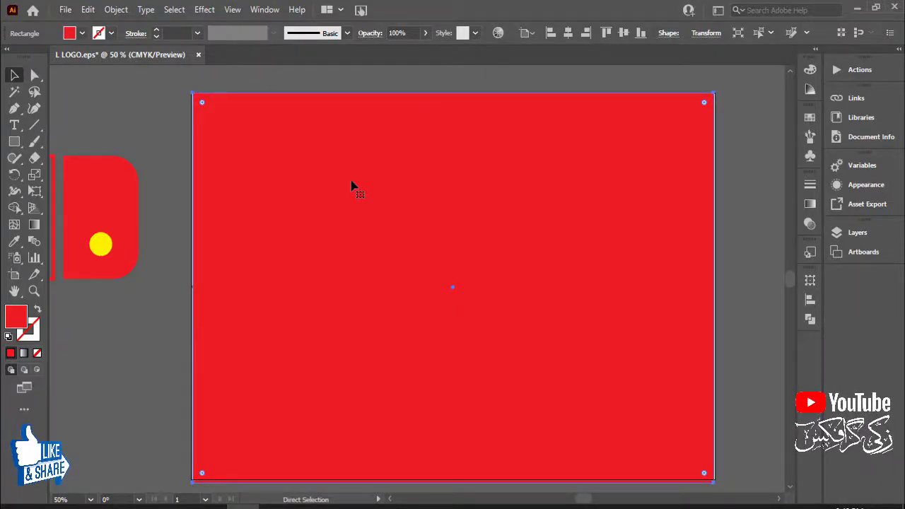
pyautogui.hotkey('ctrl', 'shift', 'a')
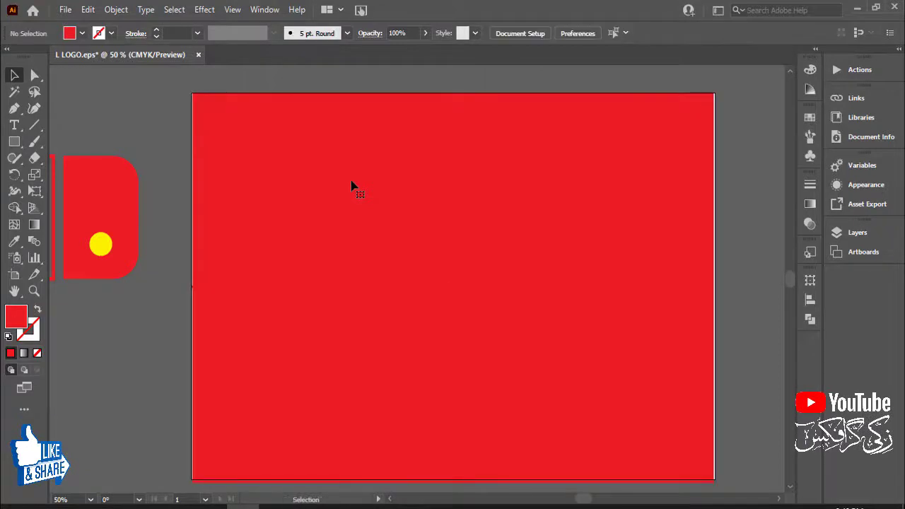
# Fill the right half of the logo white.
pyautogui.click(97, 205)
pyautogui.hscroll(-2, 134, 225)
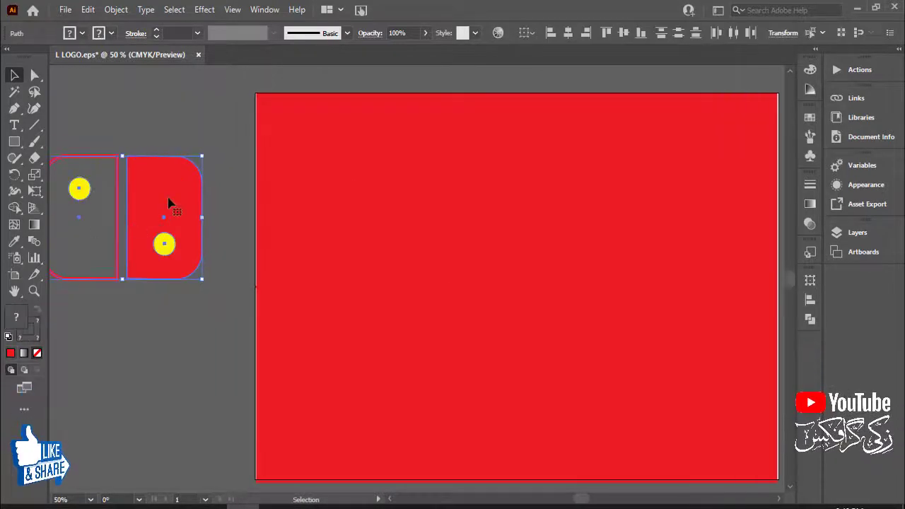
pyautogui.click(168, 243)
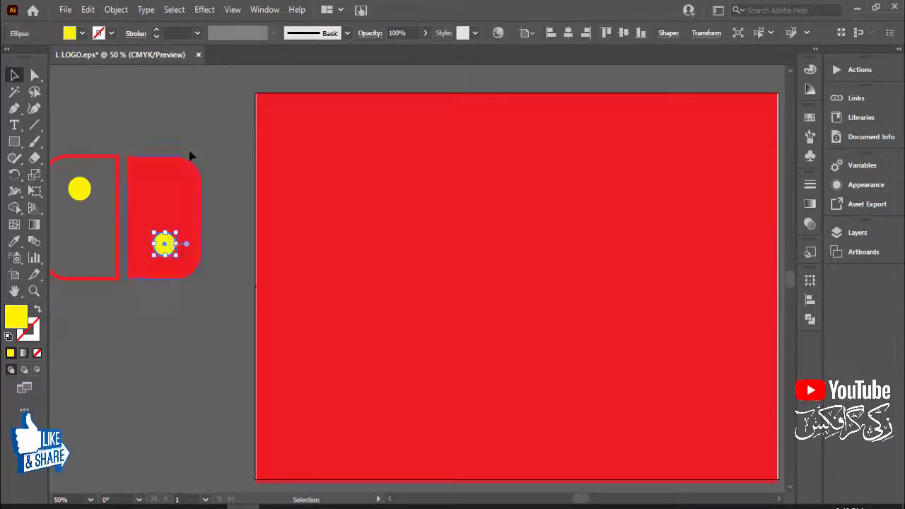
pyautogui.click(189, 153)
pyautogui.click(177, 179)
pyautogui.click(111, 33)
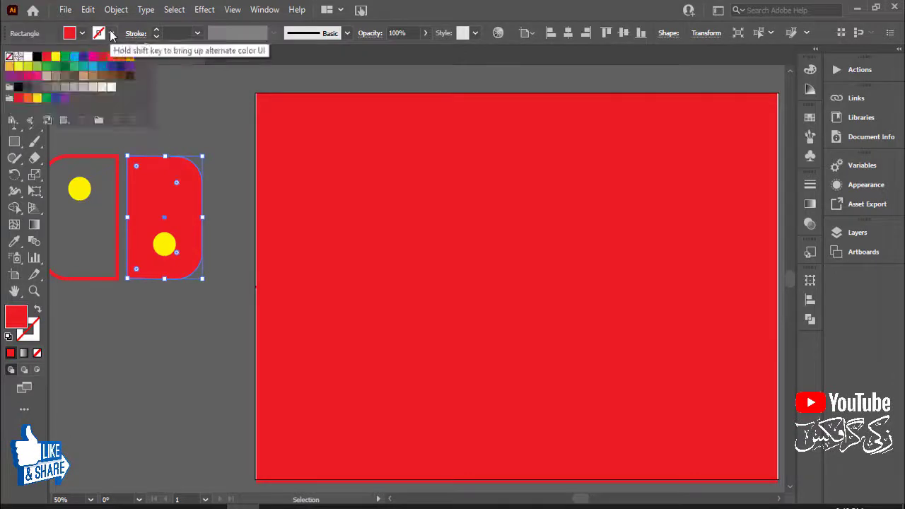
pyautogui.click(82, 33)
pyautogui.click(28, 58)
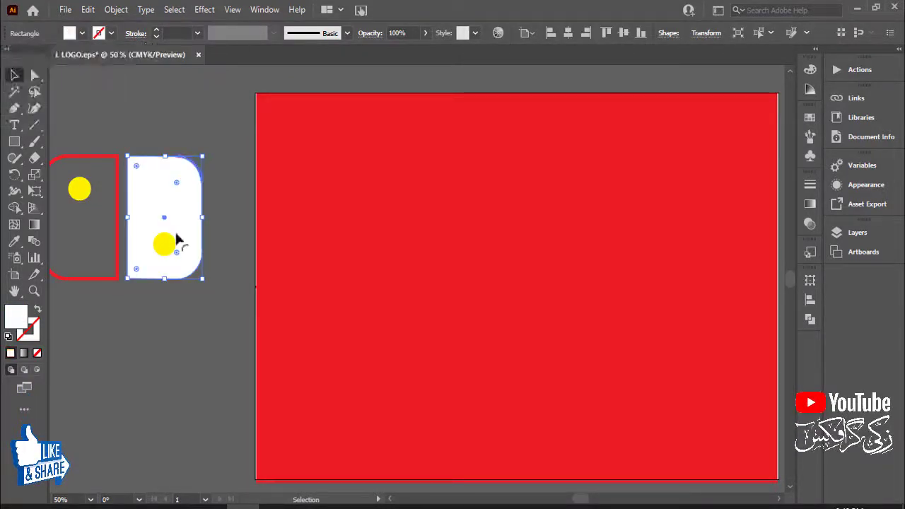
# Make the lower dot red and the left half's outline white.
pyautogui.click(111, 33)
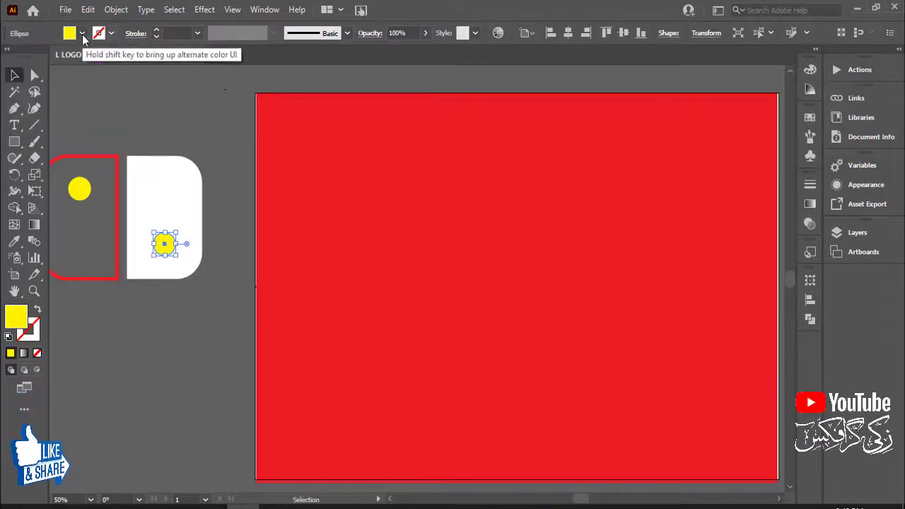
pyautogui.click(112, 155)
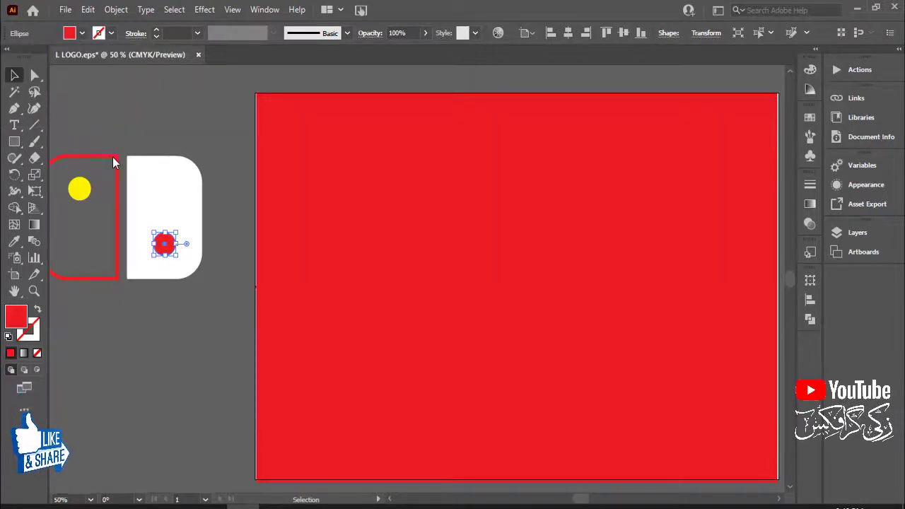
pyautogui.click(111, 33)
pyautogui.click(29, 56)
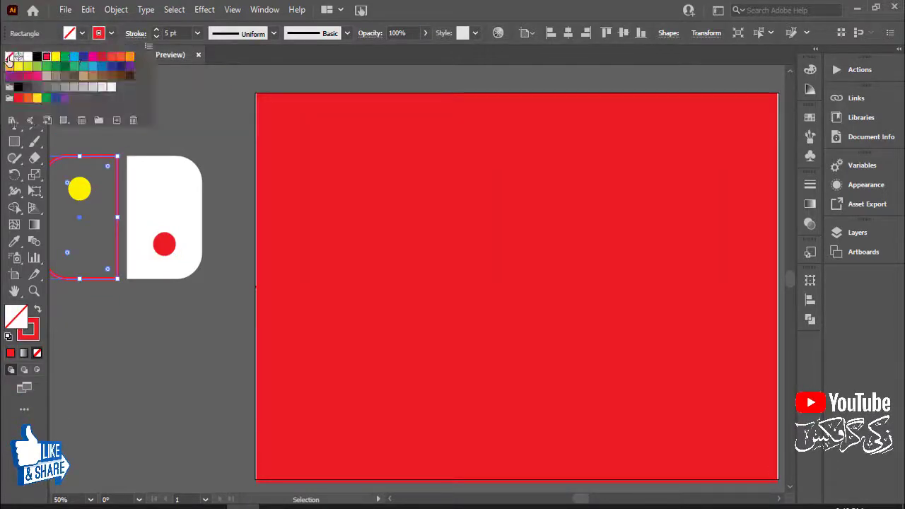
# Fill the upper small circle red, then select the whole two-part logo.
pyautogui.click(187, 147)
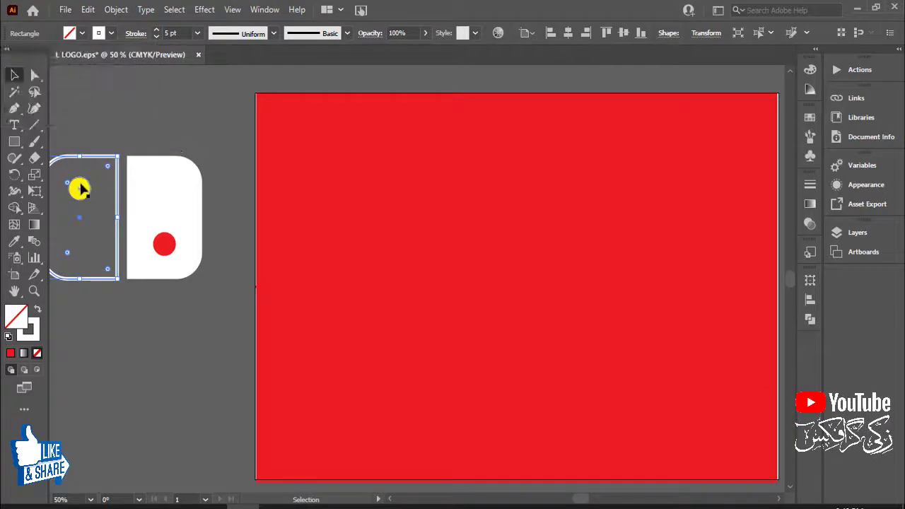
pyautogui.click(80, 188)
pyautogui.click(82, 33)
pyautogui.click(47, 56)
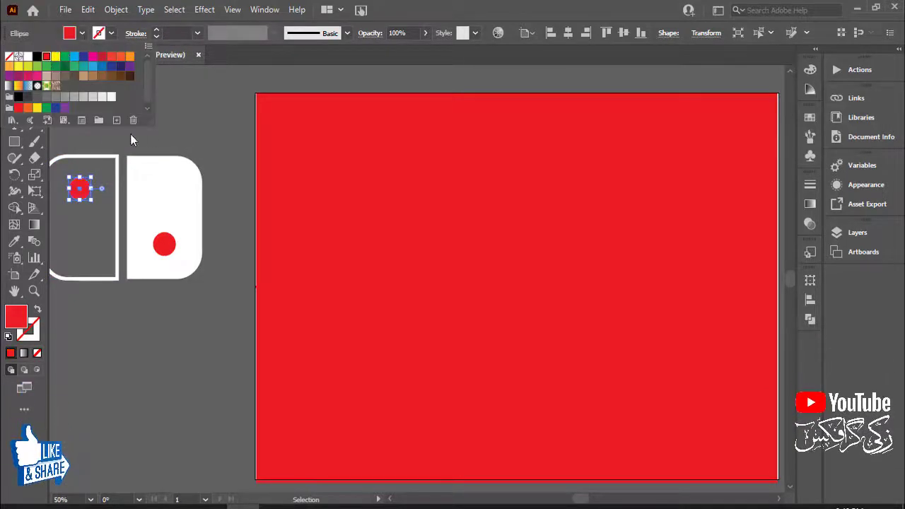
pyautogui.click(142, 180)
pyautogui.click(105, 209)
# Move the logo onto the red artboard, enlarge it from a corner and centre it.
pyautogui.moveTo(120, 211); pyautogui.dragTo(453, 286)
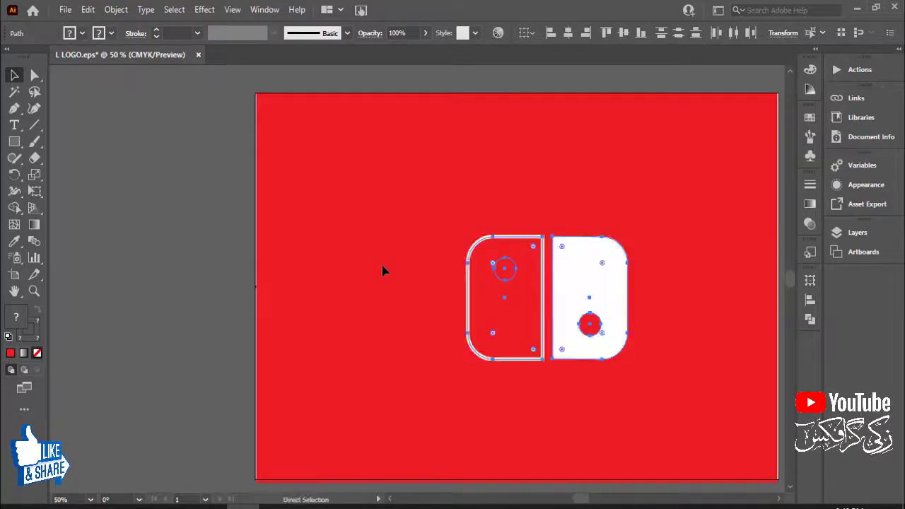
pyautogui.click(486, 262)
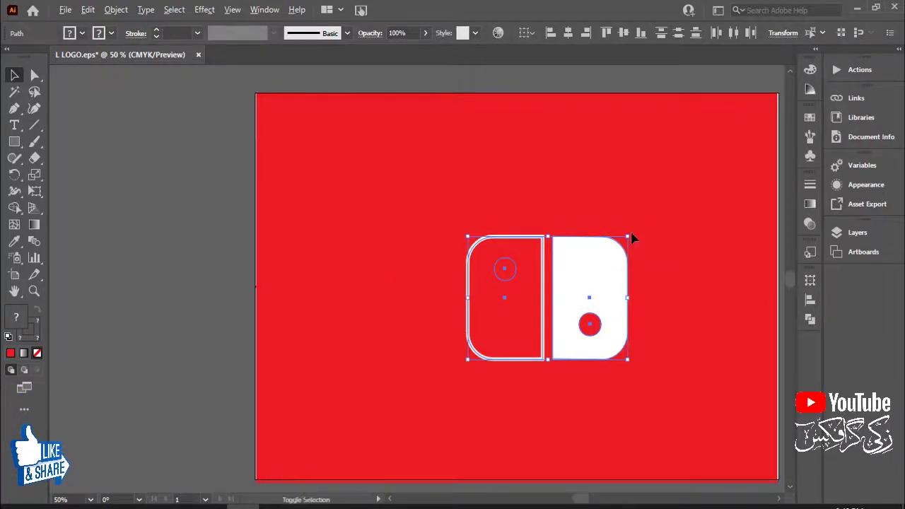
pyautogui.moveTo(629, 237); pyautogui.dragTo(697, 176)
pyautogui.moveTo(631, 262)
pyautogui.mouseDown()
pyautogui.moveTo(606, 243)
pyautogui.moveTo(612, 248)
pyautogui.mouseUp()
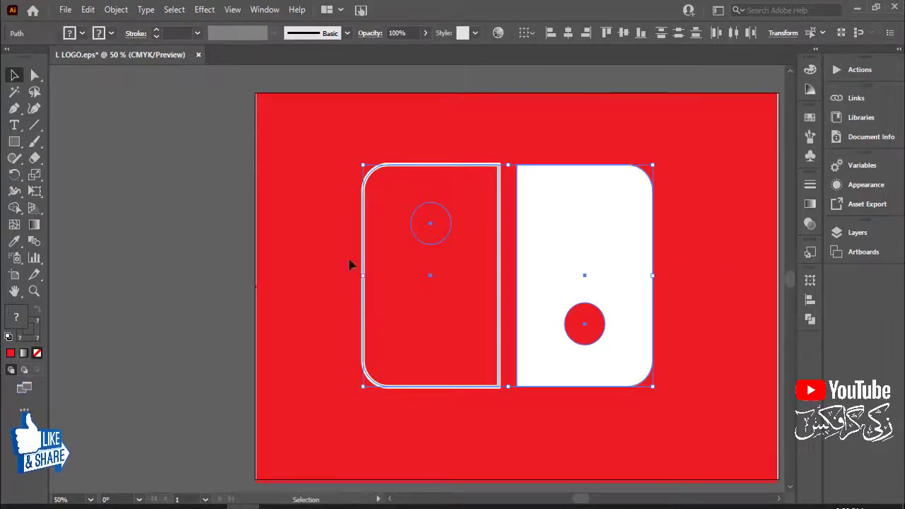
pyautogui.click(181, 222)
# Give the small circle in the left half a 4 pt white outline.
pyautogui.click(448, 233)
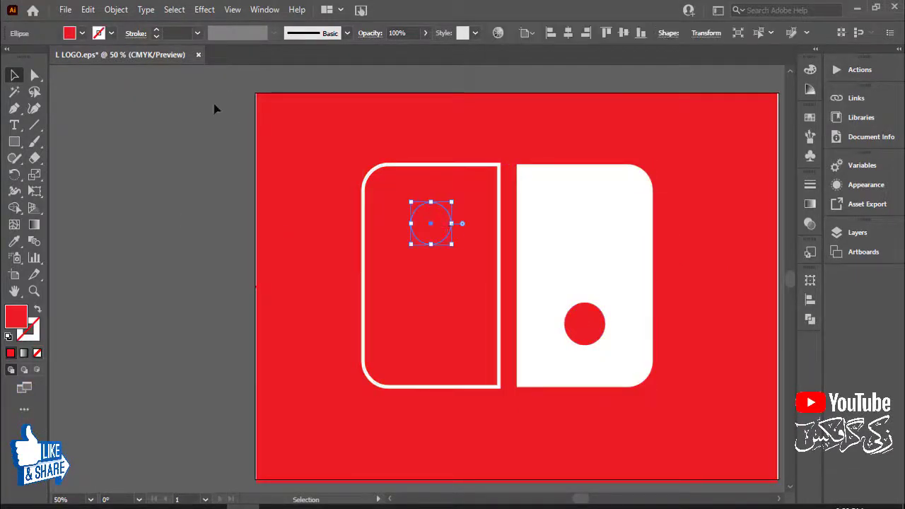
pyautogui.click(197, 33)
pyautogui.click(213, 138)
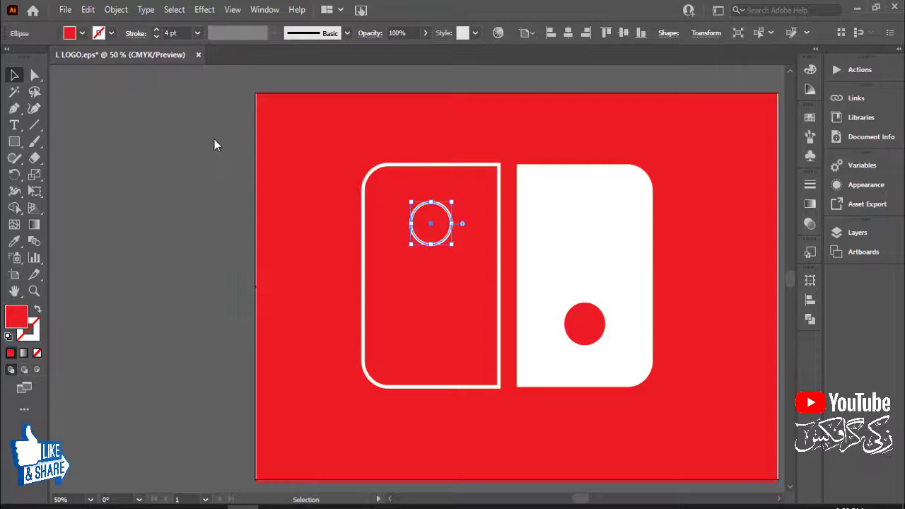
pyautogui.click(178, 155)
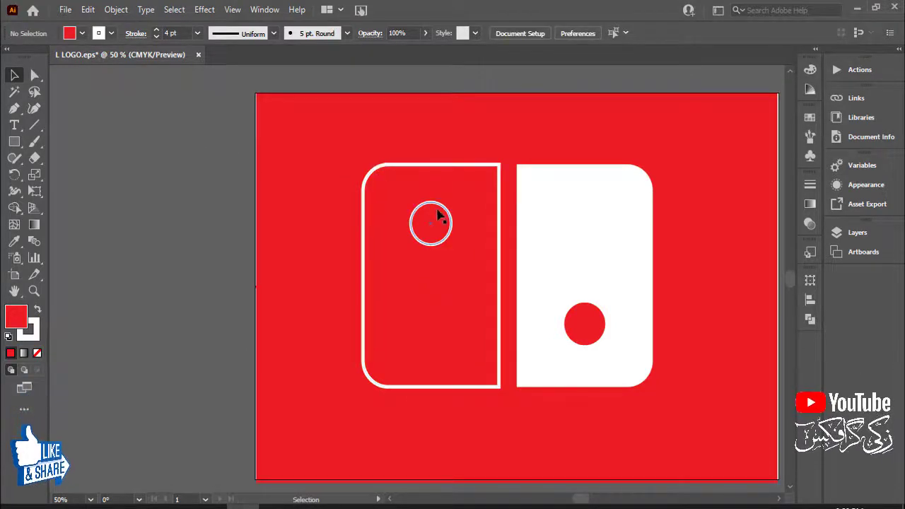
pyautogui.click(434, 206)
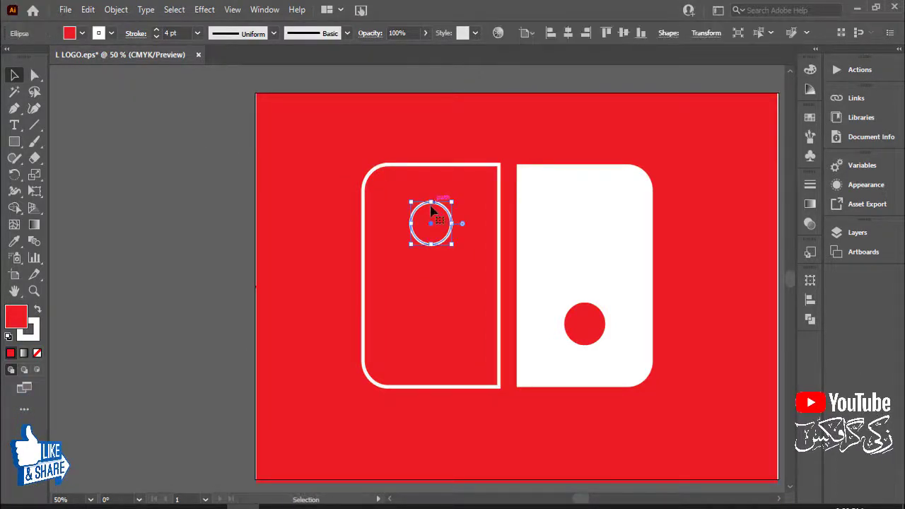
# Raise the left rounded frame's outline to 12 pt.
pyautogui.click(194, 186)
pyautogui.click(414, 165)
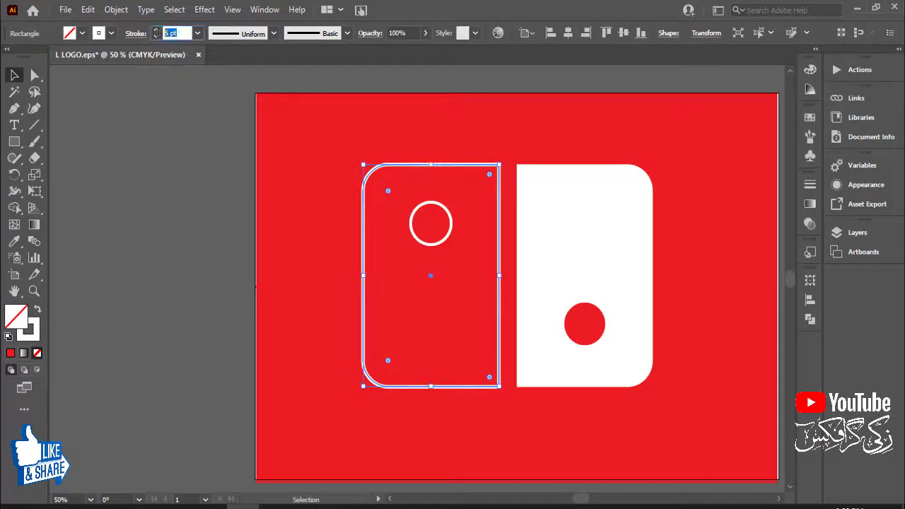
pyautogui.click(156, 30)
pyautogui.click(156, 30)
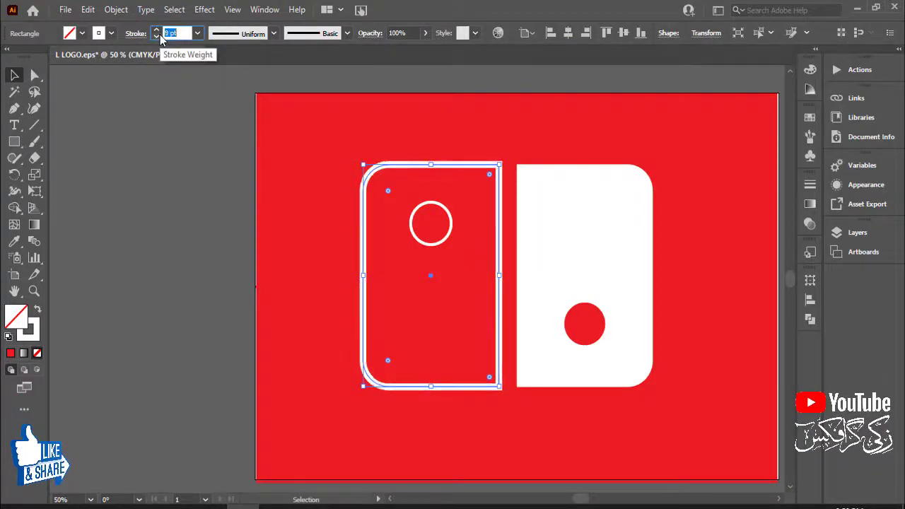
pyautogui.click(157, 32)
pyautogui.click(156, 32)
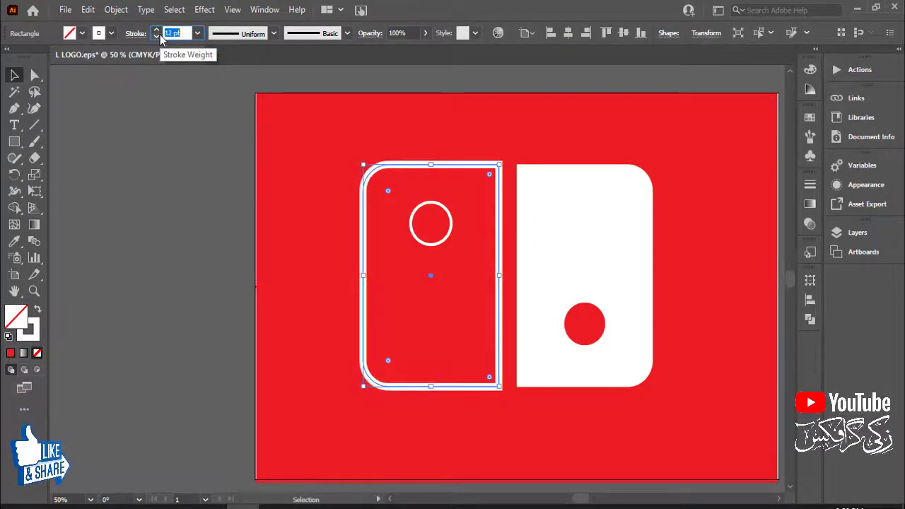
# Set the white right panel's stroke weight to 13 pt.
pyautogui.click(565, 242)
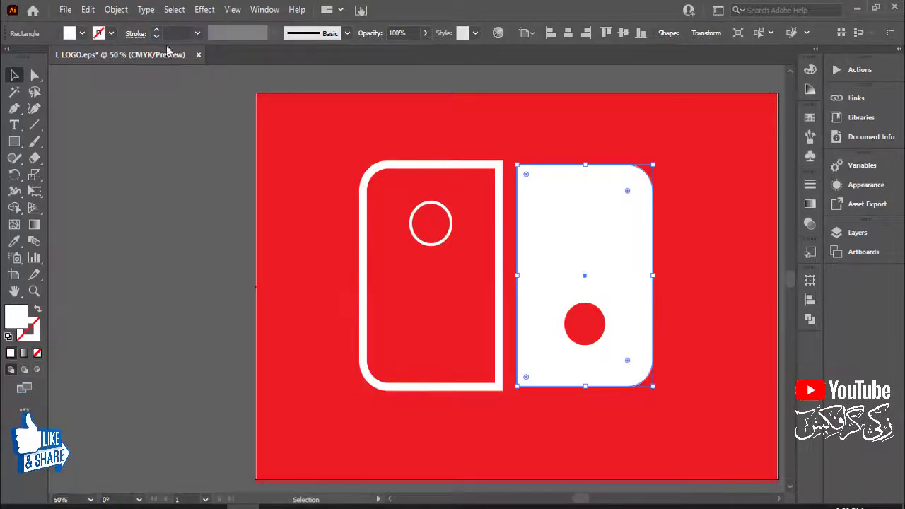
pyautogui.click(198, 33)
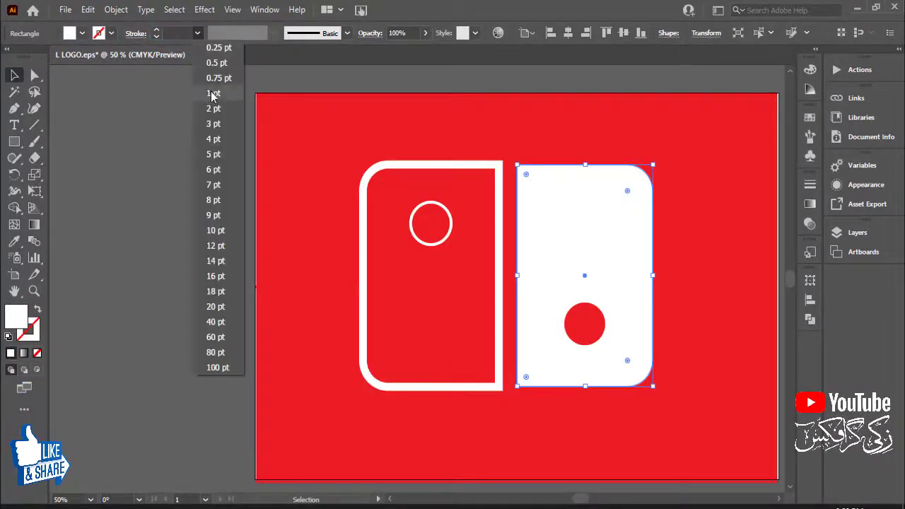
pyautogui.click(213, 95)
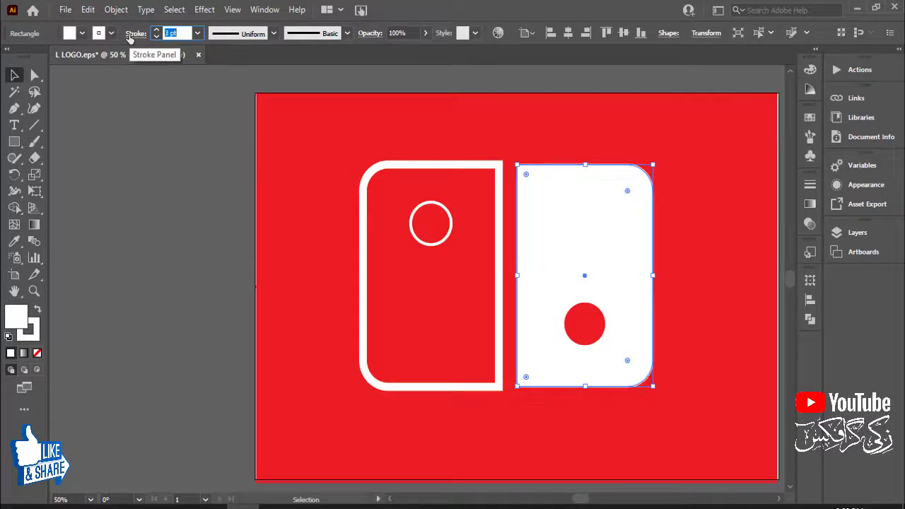
pyautogui.press('Up')
pyautogui.press('Up')
pyautogui.press('Up')
pyautogui.press('Up')
pyautogui.press('Up')
pyautogui.press('Up')
pyautogui.press('Up')
pyautogui.press('Up')
pyautogui.press('Up')
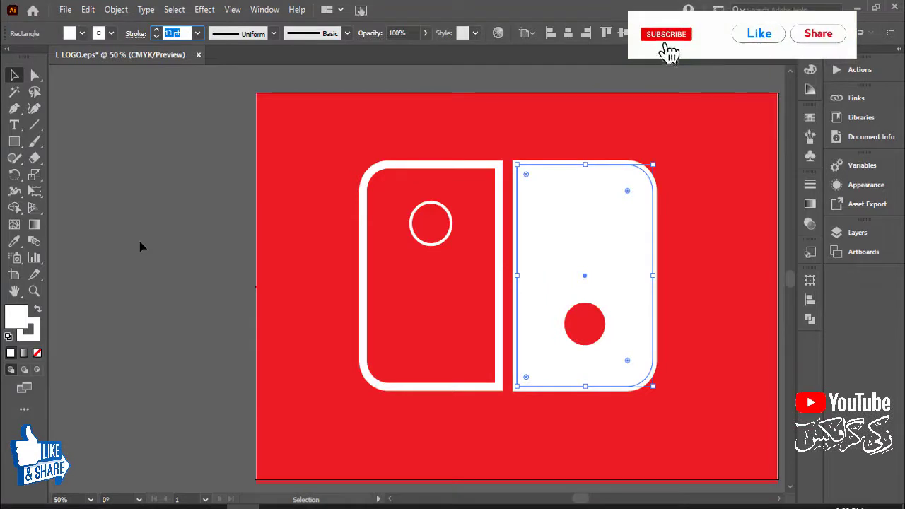
pyautogui.click(139, 280)
# Thicken the small ring's white outline to 8 pt, then select only the red dot.
pyautogui.click(411, 219)
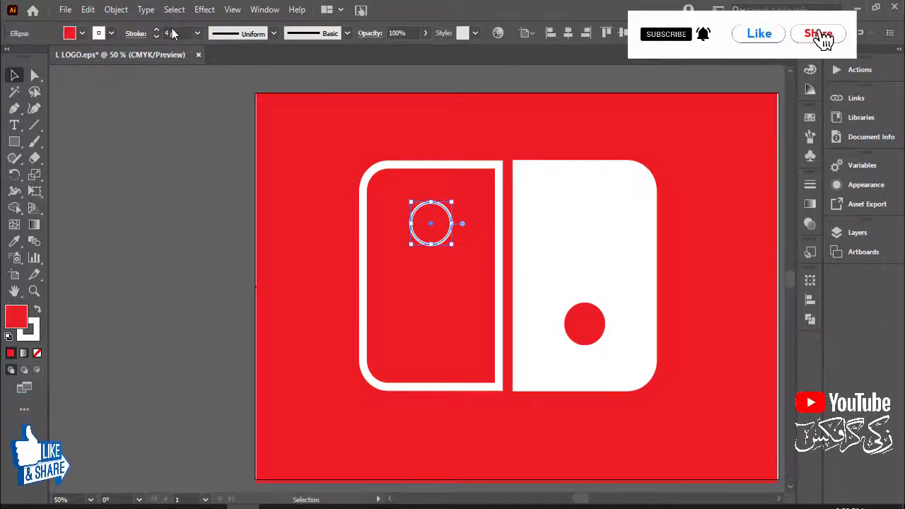
pyautogui.keyDown('shift'); pyautogui.click(584, 324); pyautogui.keyUp('shift')
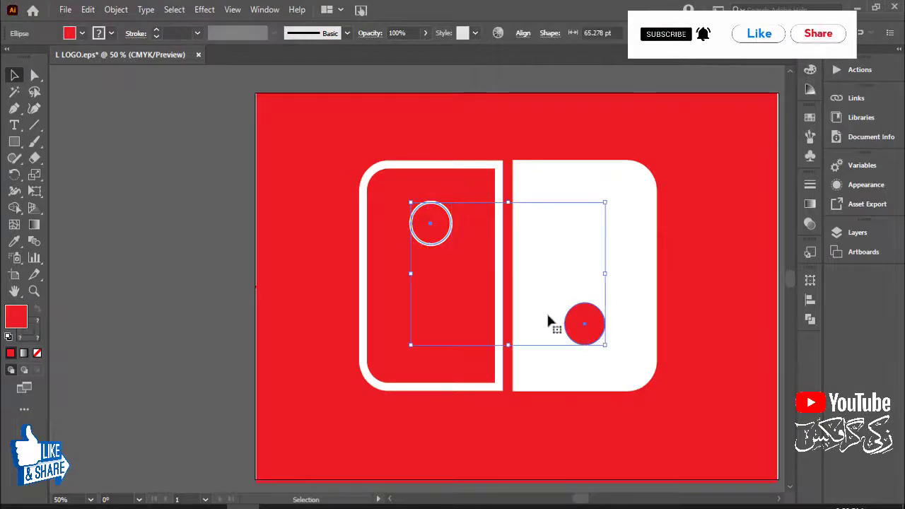
pyautogui.click(197, 33)
pyautogui.click(220, 142)
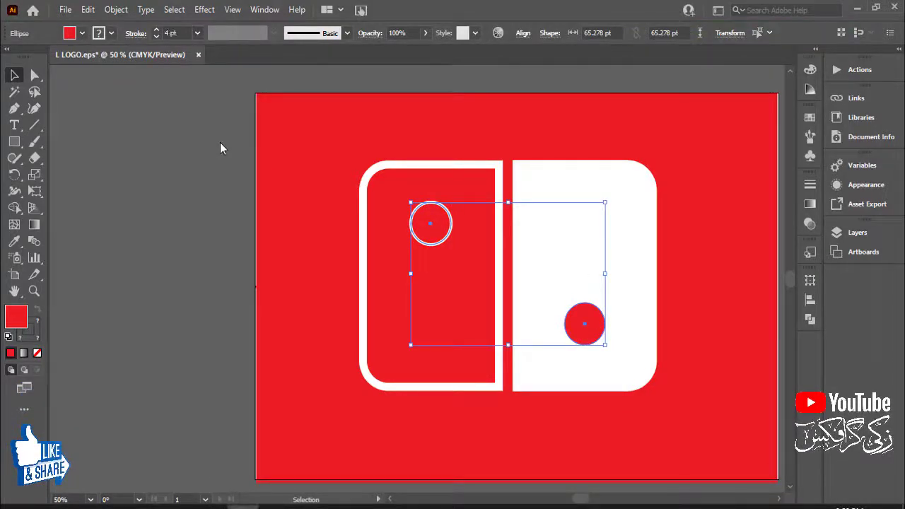
pyautogui.click(197, 34)
pyautogui.click(219, 205)
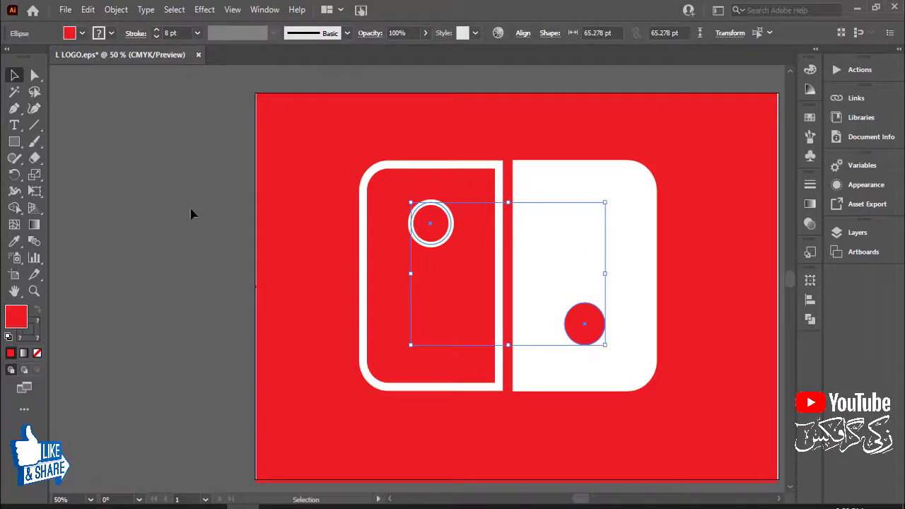
pyautogui.click(191, 214)
pyautogui.click(584, 324)
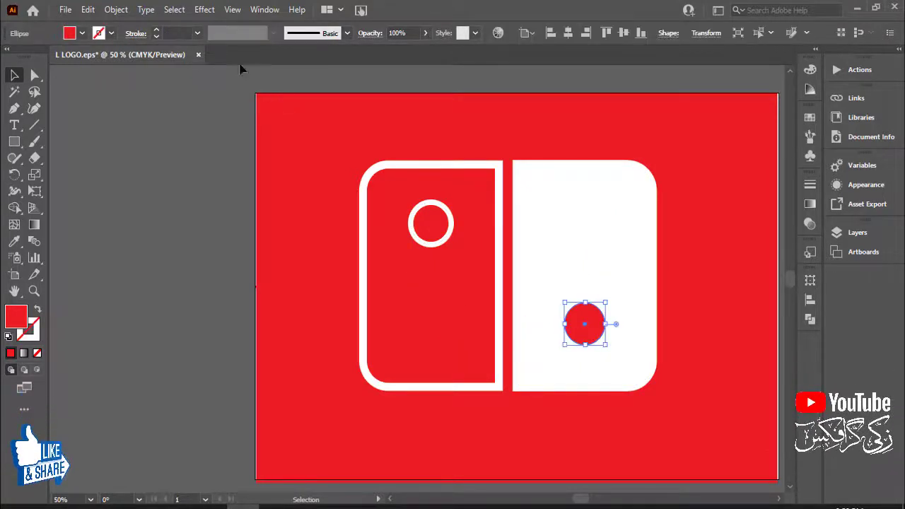
# Give the red dot a thin white stroke from the Stroke swatches.
pyautogui.click(111, 33)
pyautogui.click(28, 56)
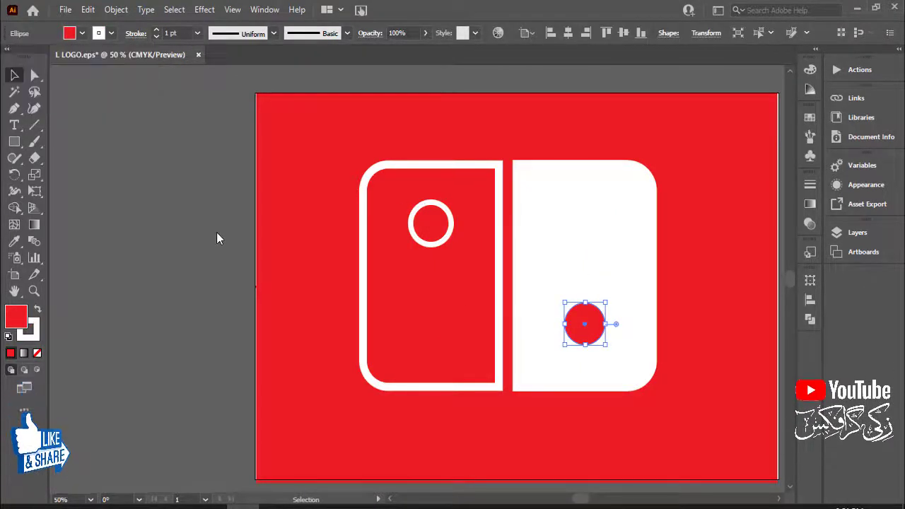
pyautogui.click(217, 212)
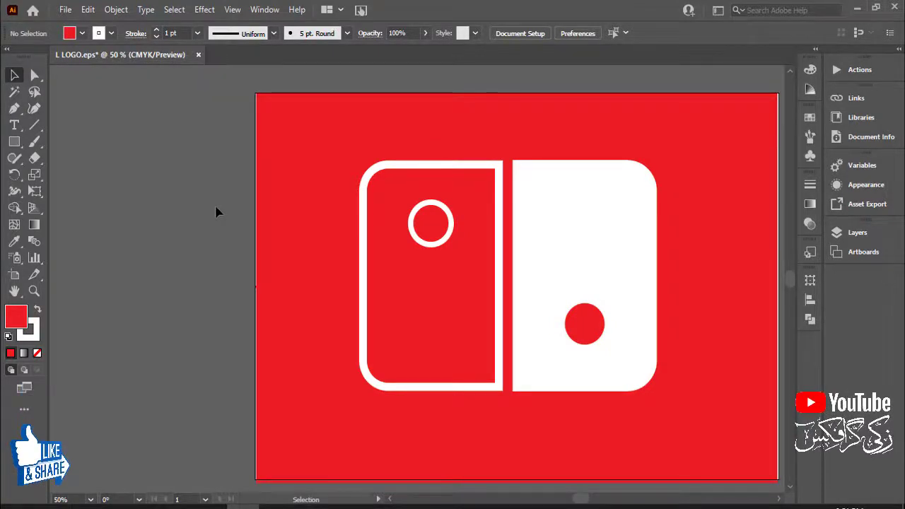
# Recheck the red dot's swatches and undo an accidental nudge of the white panel.
pyautogui.click(587, 328)
pyautogui.click(111, 33)
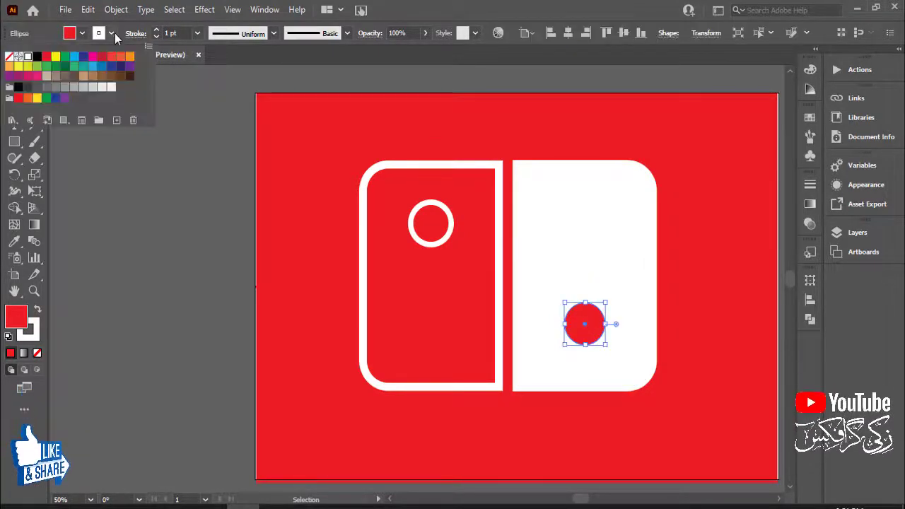
pyautogui.click(223, 245)
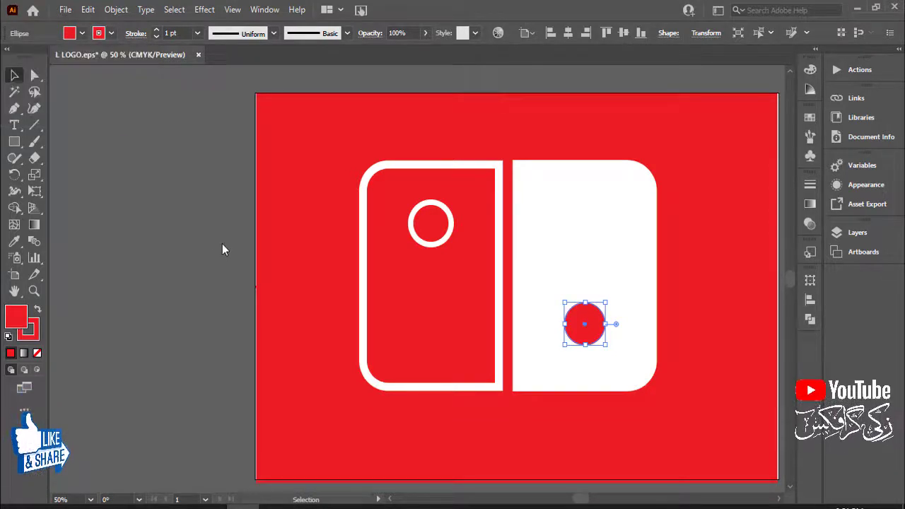
pyautogui.moveTo(648, 336); pyautogui.dragTo(662, 350)
pyautogui.hotkey('ctrl', 'z')
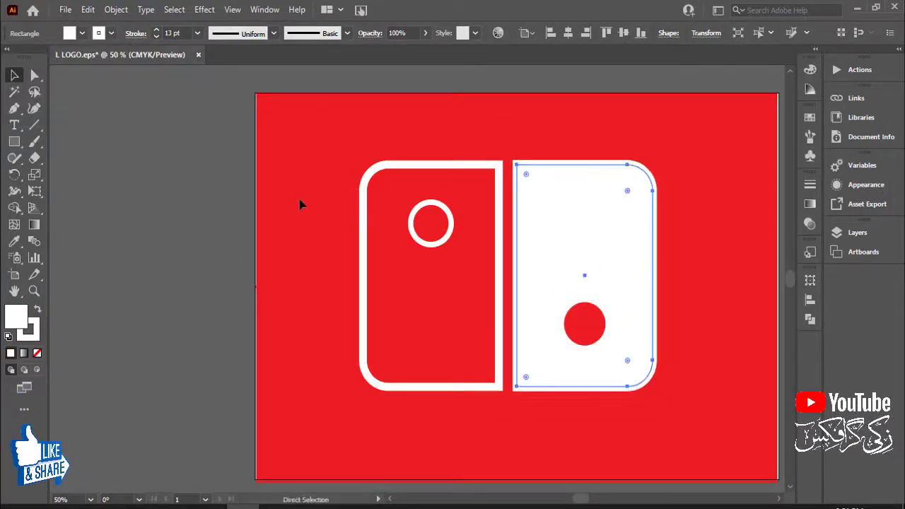
pyautogui.hscroll(4, 642, 273)
pyautogui.click(715, 255)
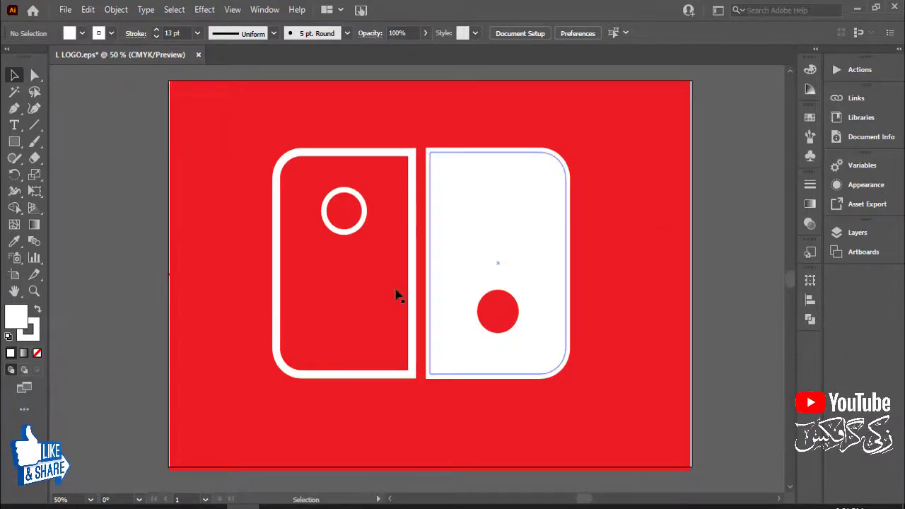
# Set the Type tool's font size to 60 pt.
pyautogui.click(247, 435)
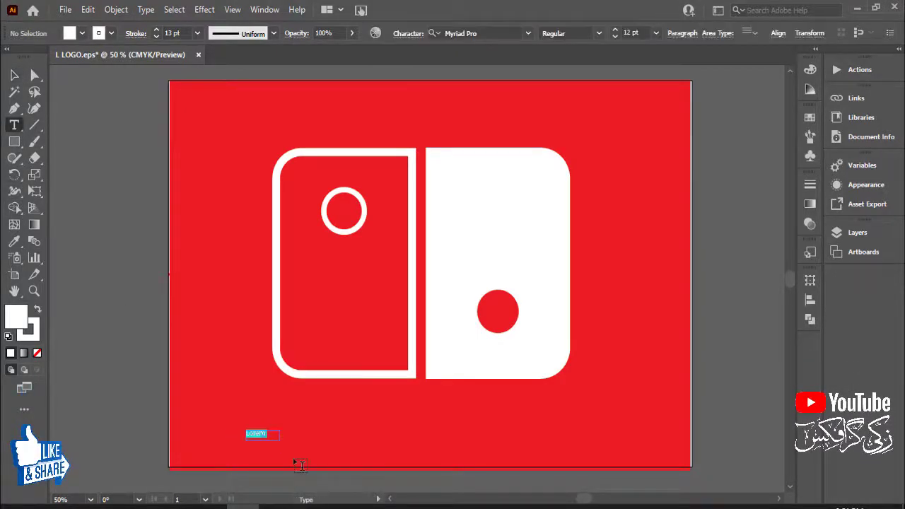
pyautogui.click(656, 32)
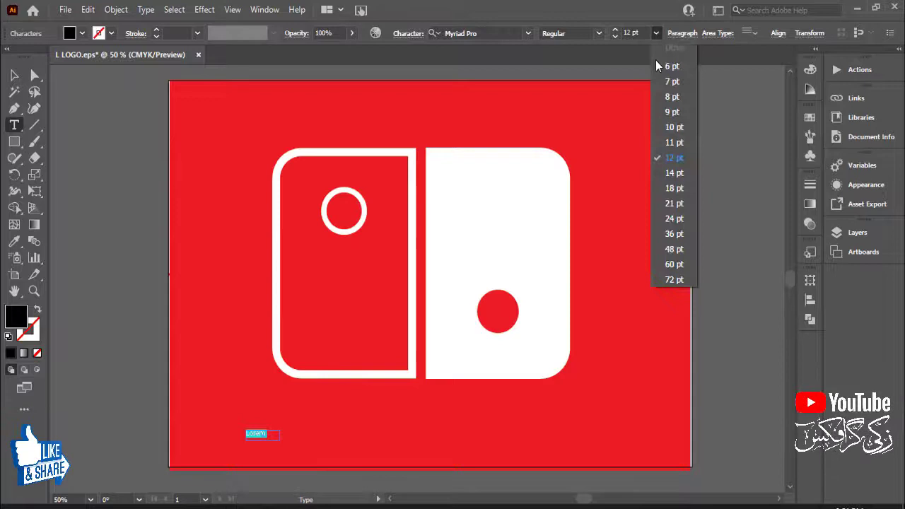
pyautogui.click(674, 264)
pyautogui.press('Escape')
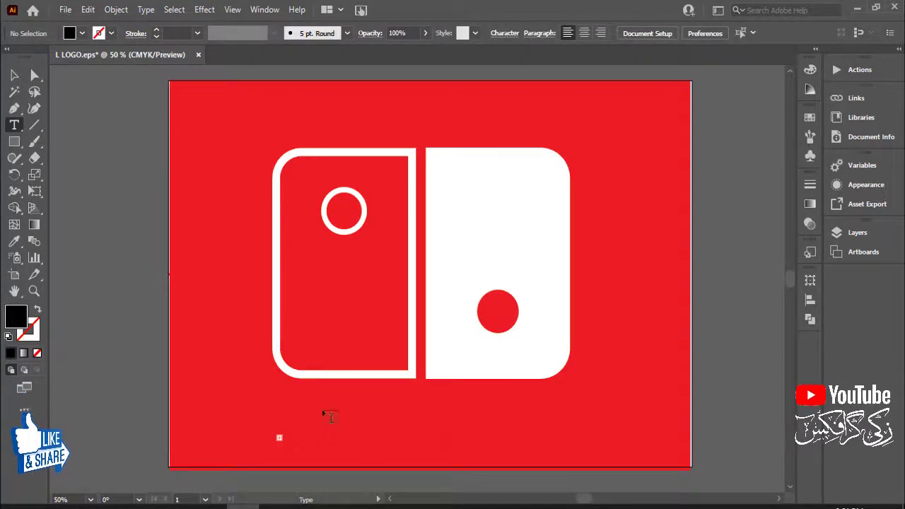
# Type 'SYMMETRY AND ASYMMETRY' below the logo, correcting typos along the way.
pyautogui.click(331, 424)
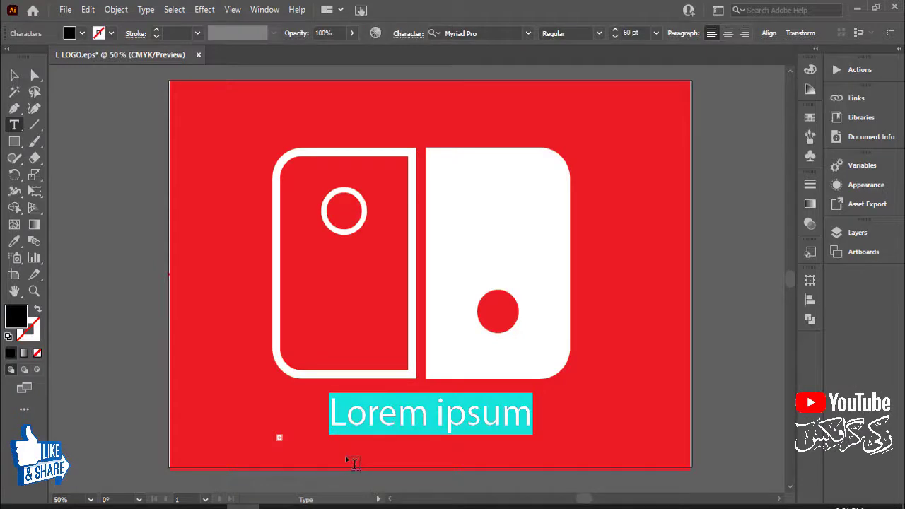
pyautogui.write('SYMME')
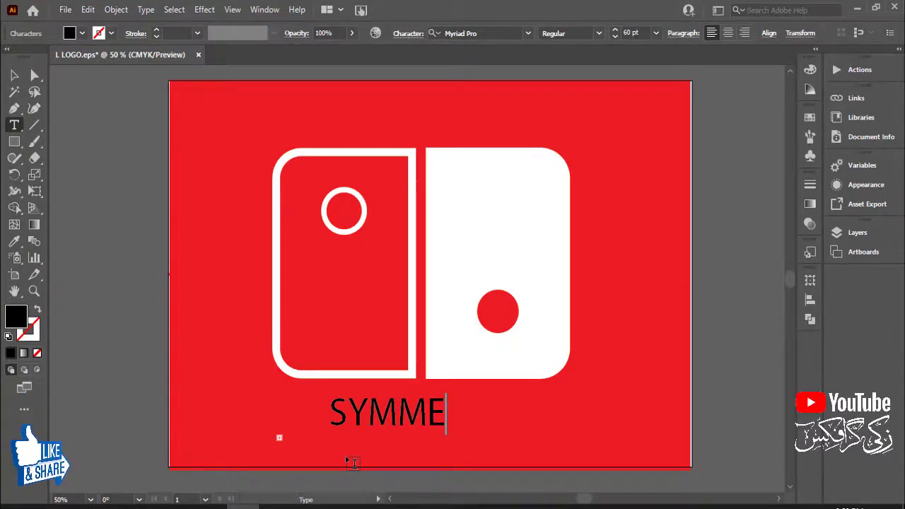
pyautogui.write('TRY')
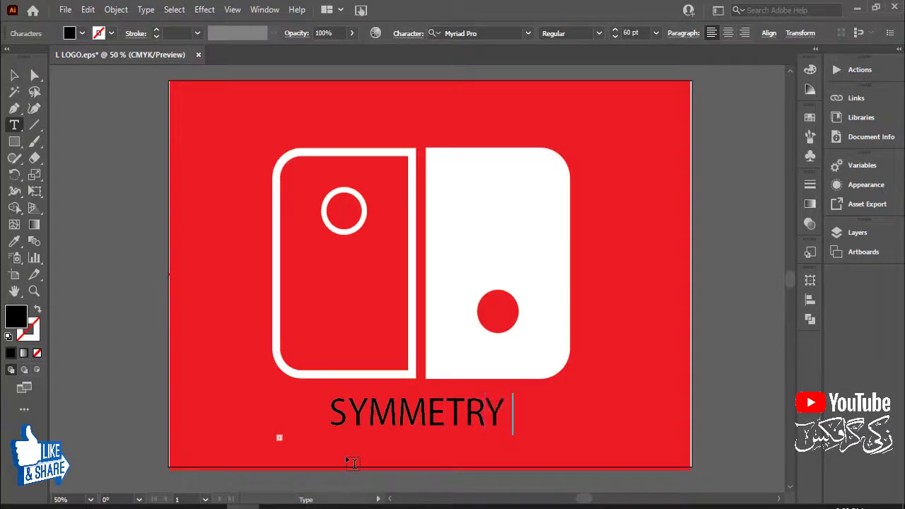
pyautogui.write('AAAAAAND')
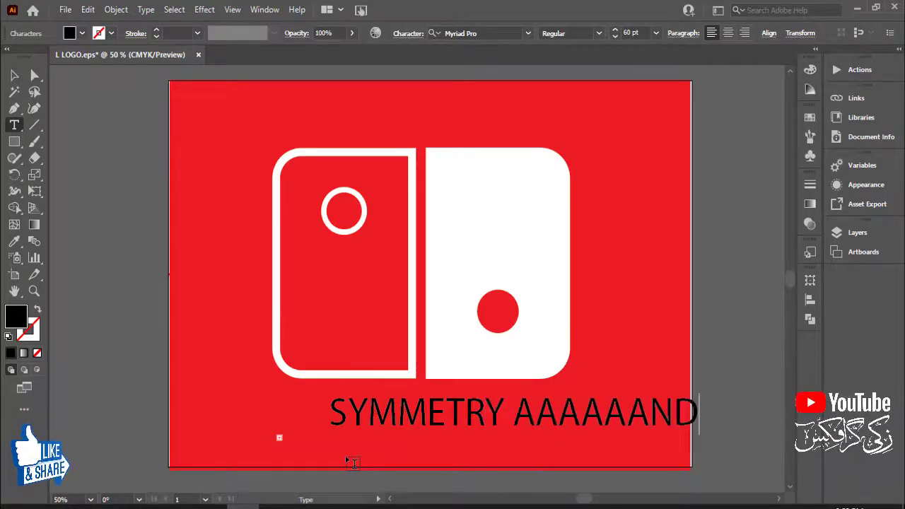
pyautogui.write('ND')
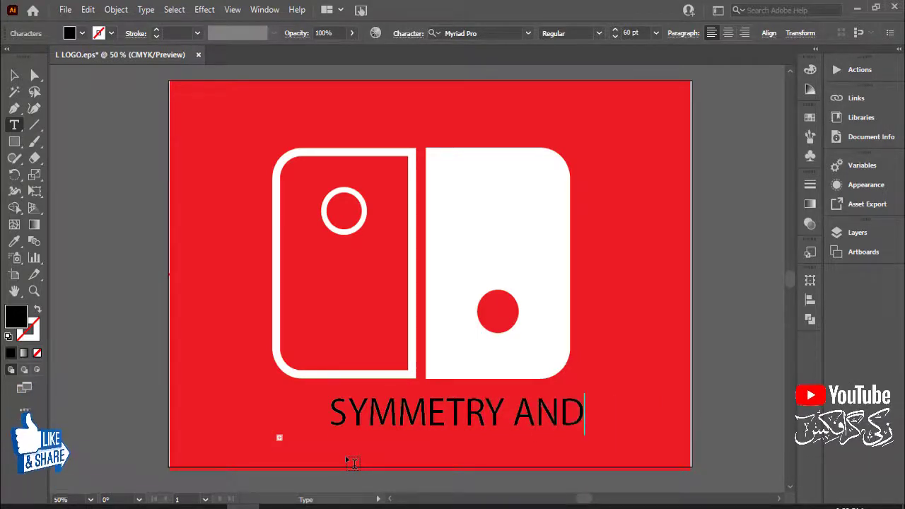
pyautogui.write(' AAS')
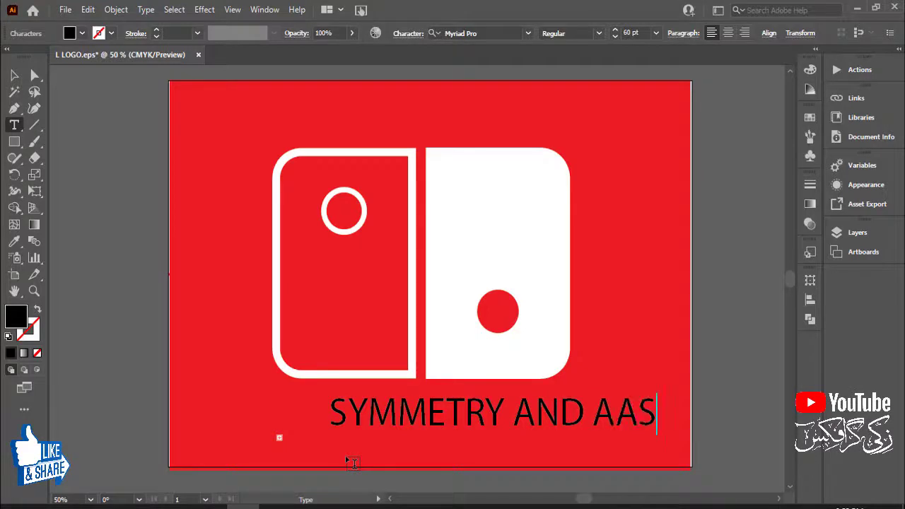
pyautogui.write('Y')
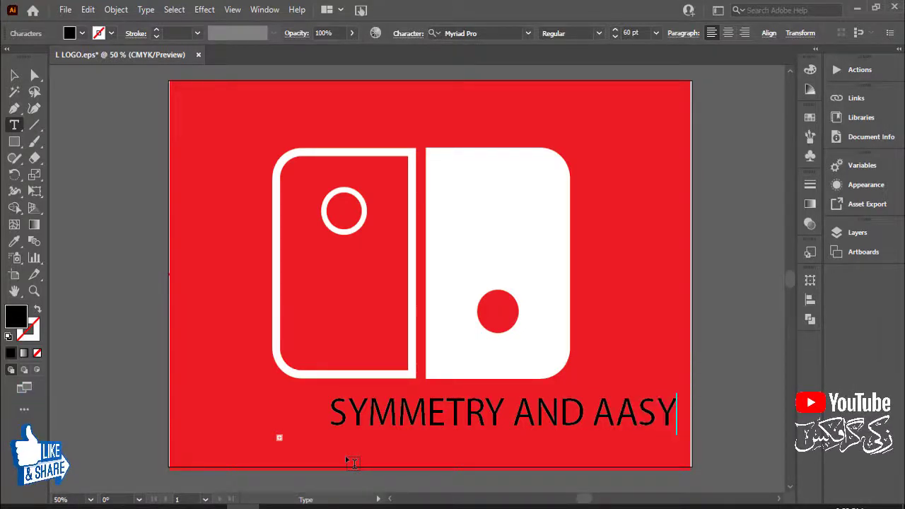
pyautogui.press('BackSpace')
pyautogui.press('BackSpace')
pyautogui.press('BackSpace')
pyautogui.write('S')
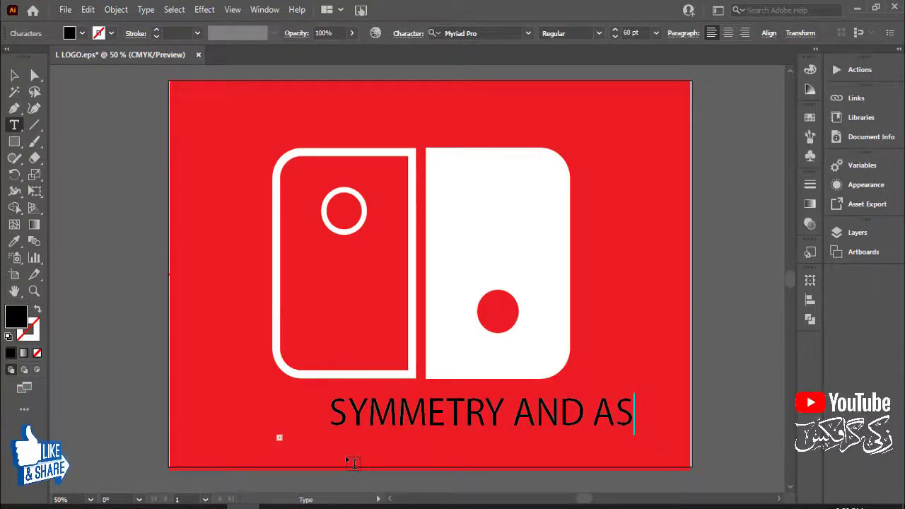
pyautogui.write('YMM')
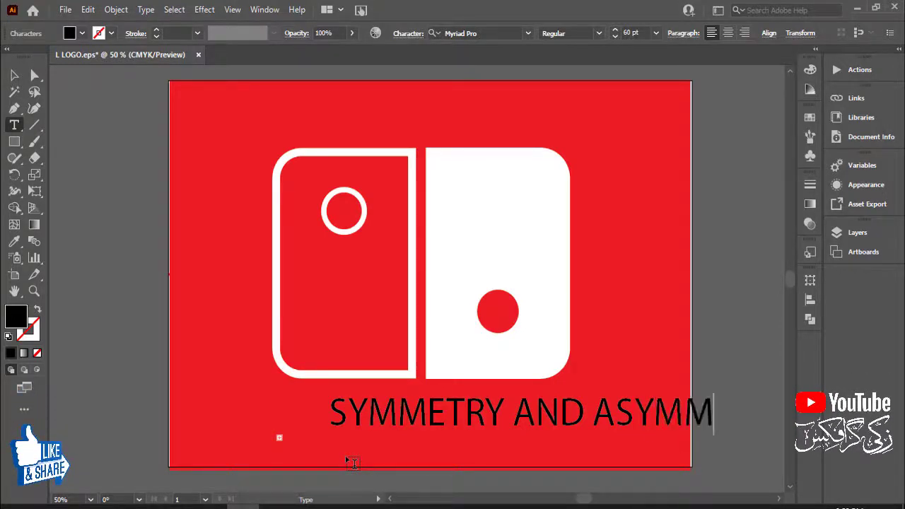
pyautogui.write('ET')
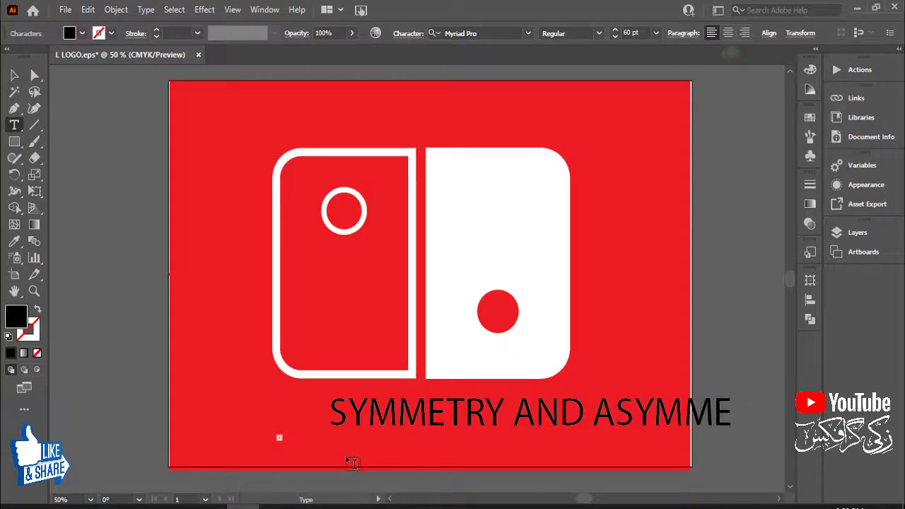
pyautogui.write('R')
pyautogui.press('BackSpace')
pyautogui.write('T')
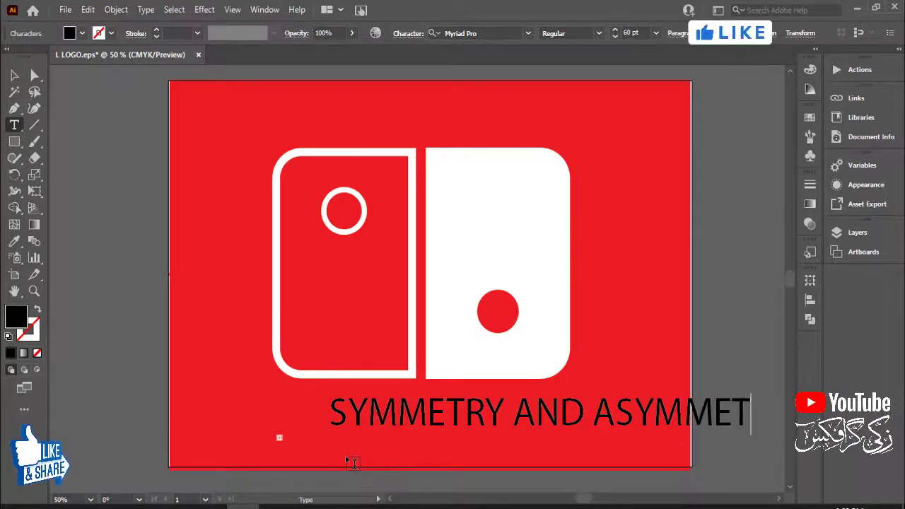
pyautogui.write('RY')
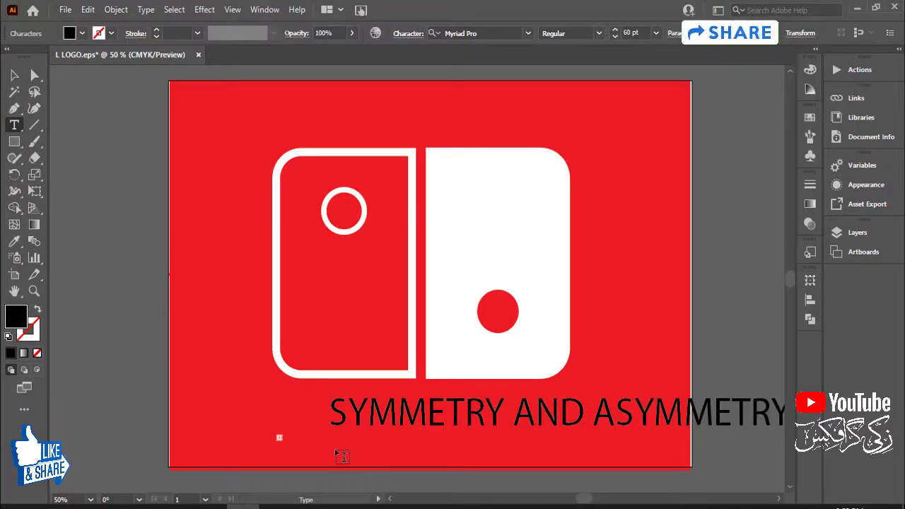
pyautogui.press('Escape')
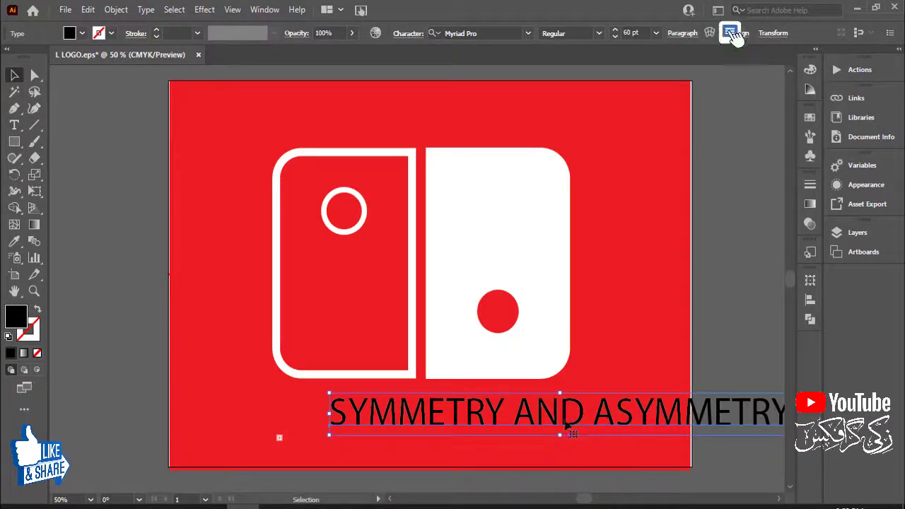
# Move the caption onto the artboard in News706 BT Bold, scaled to about 32 pt.
pyautogui.moveTo(573, 433); pyautogui.dragTo(458, 432)
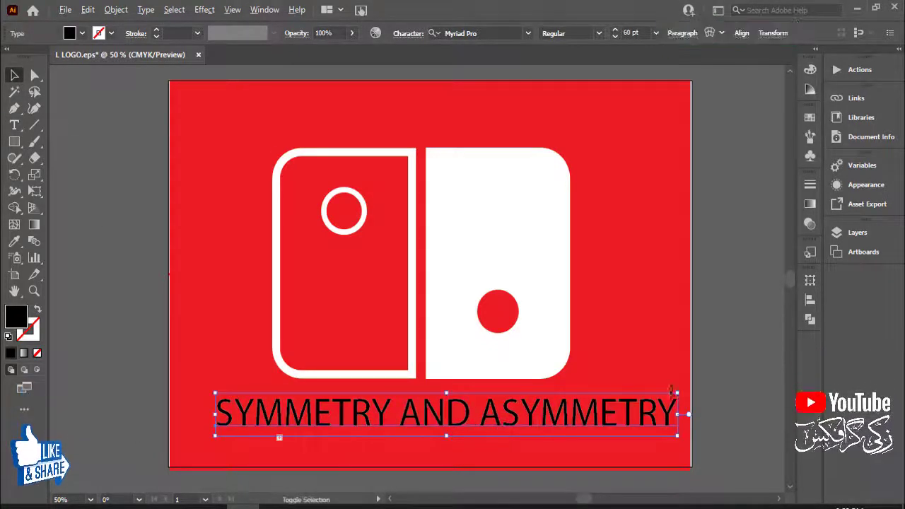
pyautogui.moveTo(676, 393); pyautogui.dragTo(615, 399)
pyautogui.moveTo(491, 424); pyautogui.dragTo(479, 413)
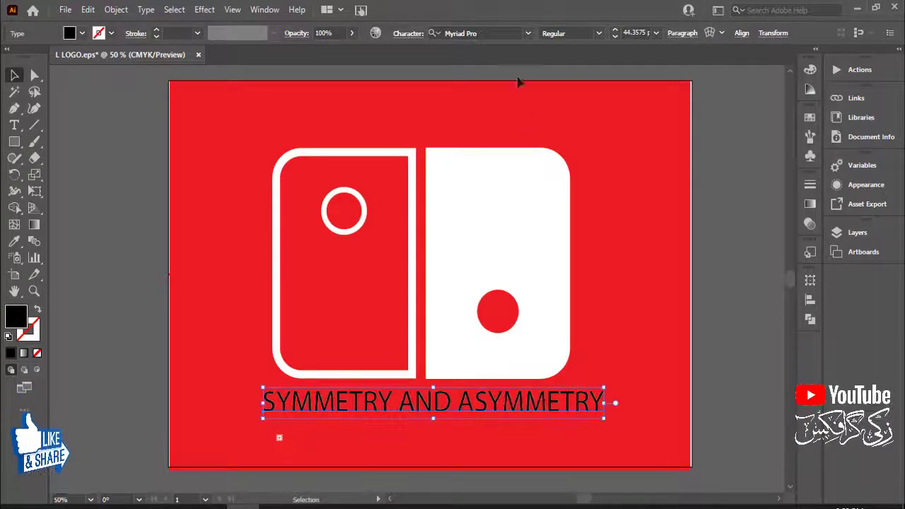
pyautogui.click(527, 33)
pyautogui.click(531, 192)
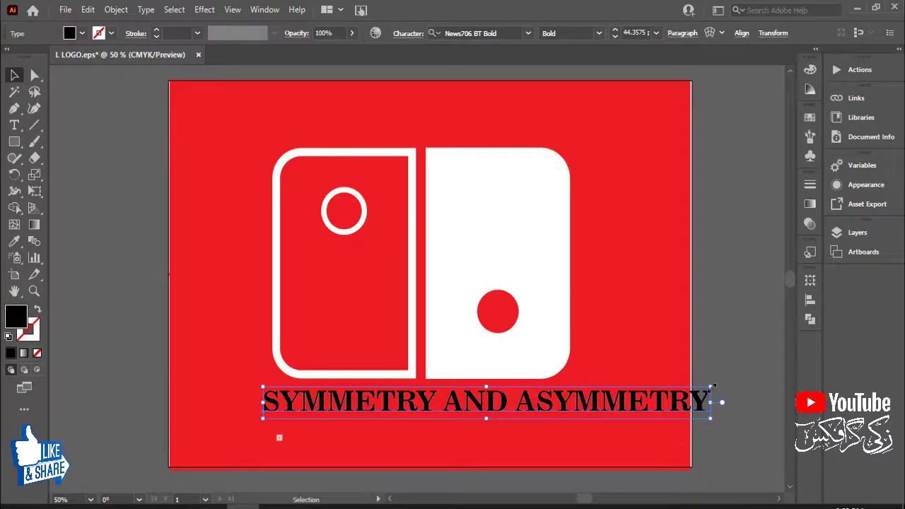
pyautogui.moveTo(711, 387); pyautogui.dragTo(532, 399)
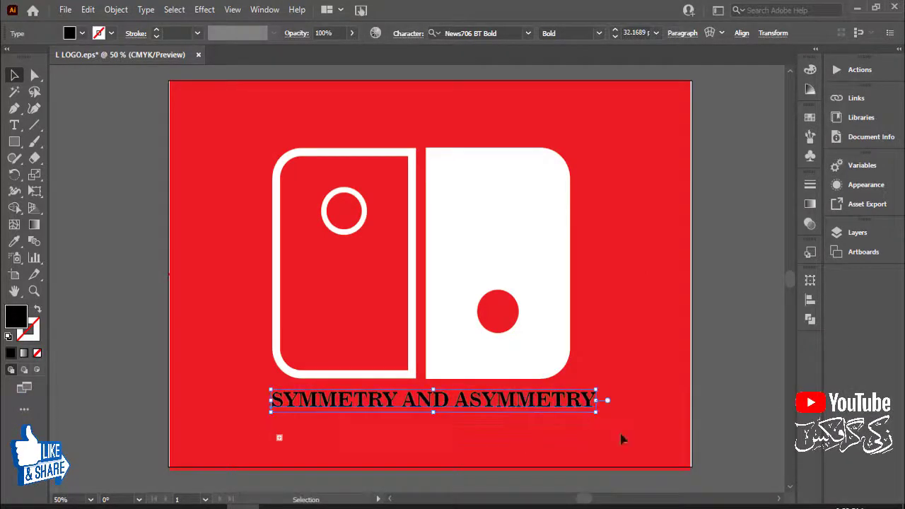
# Make the caption text white.
pyautogui.click(82, 33)
pyautogui.click(33, 60)
pyautogui.click(735, 373)
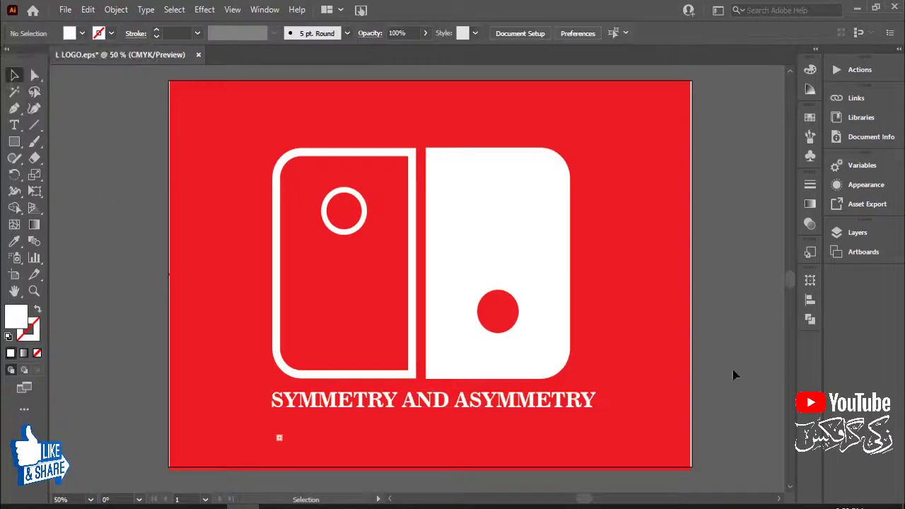
# Delete the tiny stray square below the caption and recentre the artboard with Ctrl+0.
pyautogui.moveTo(726, 277); pyautogui.dragTo(743, 272)
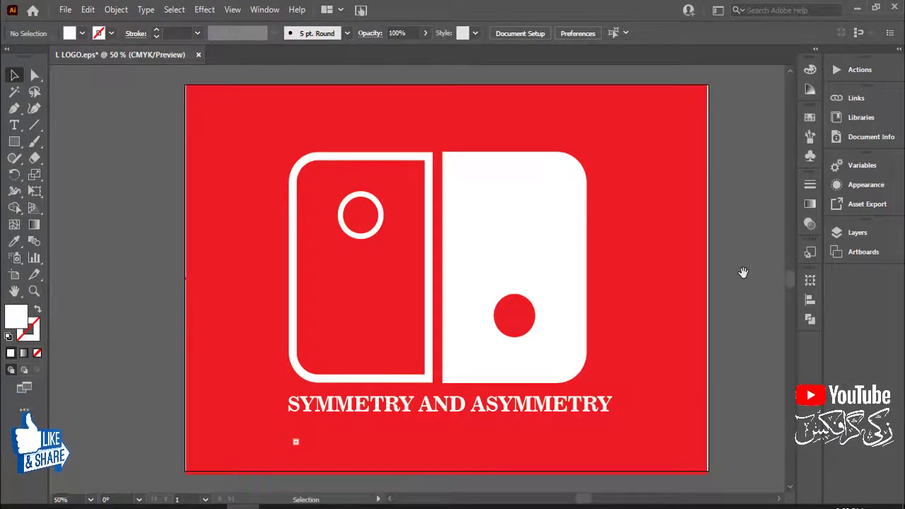
pyautogui.scroll(-3, 283, 424)
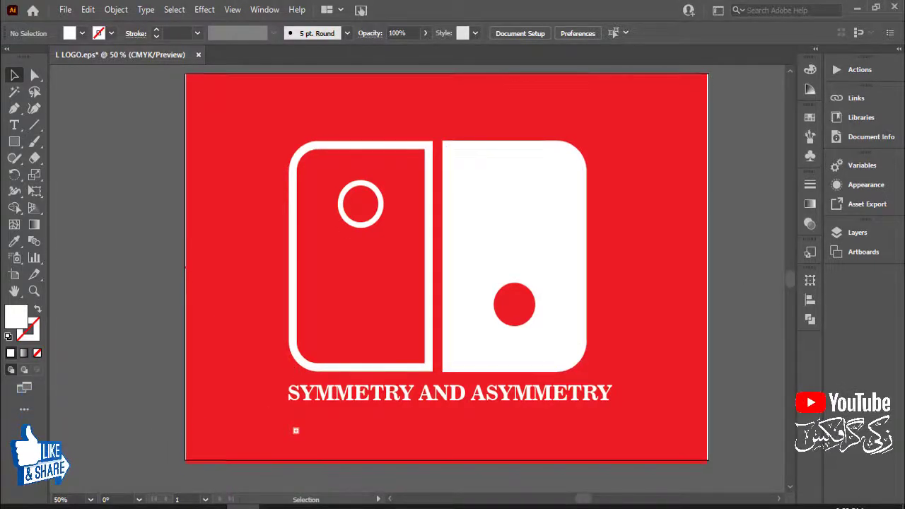
pyautogui.hotkey('ctrl', 'a')
pyautogui.press('Delete')
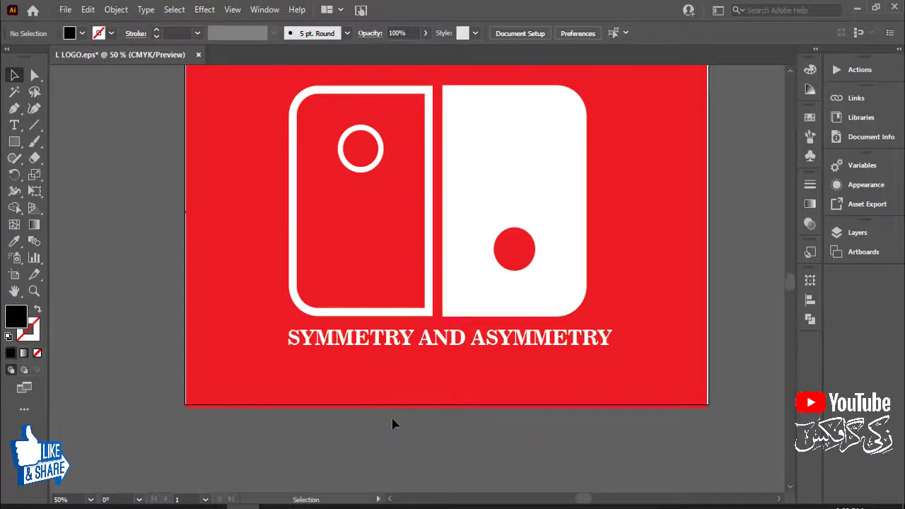
pyautogui.hotkey('ctrl', '0')
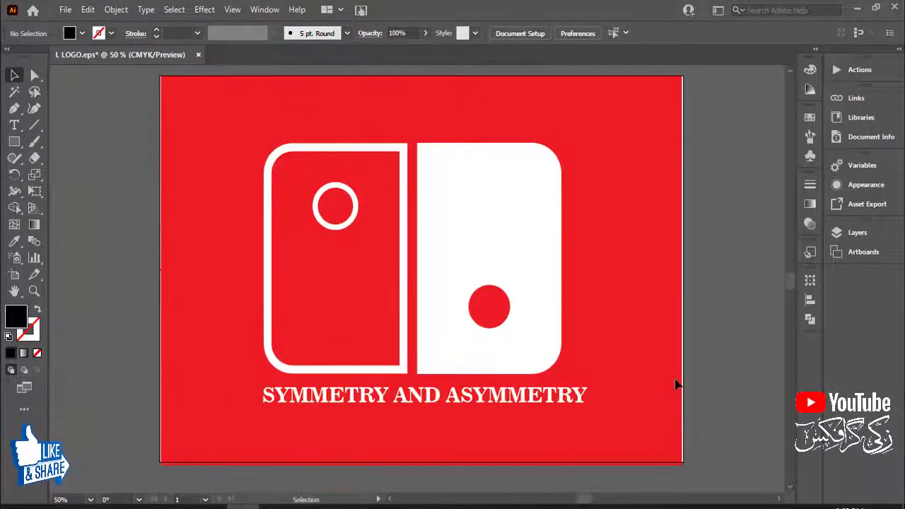